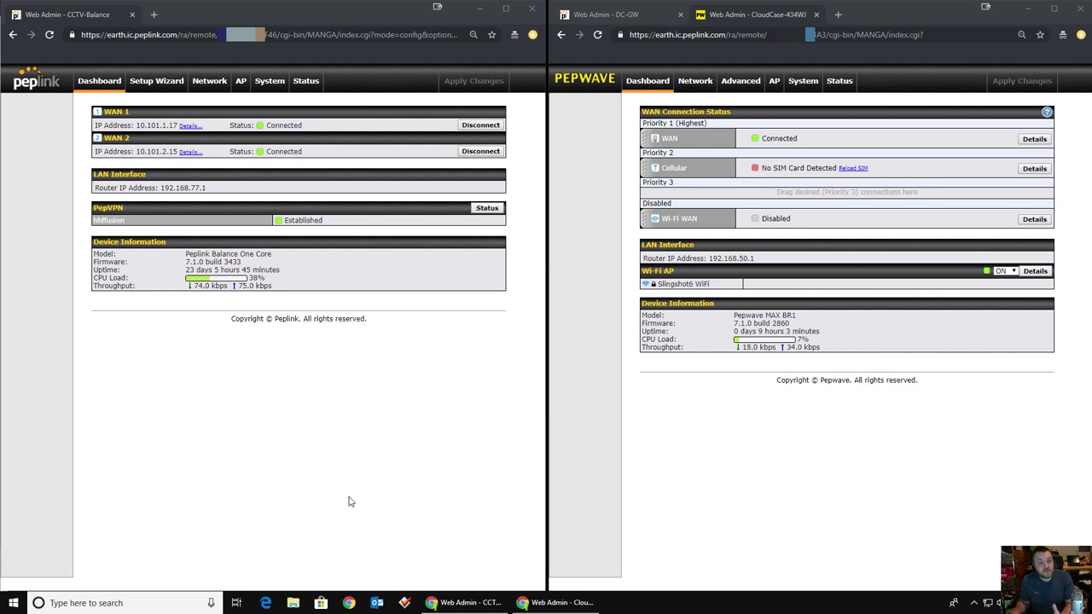
# Step: On the Balance One, start a new profile under Network > PepVPN
pyautogui.click(207, 84)
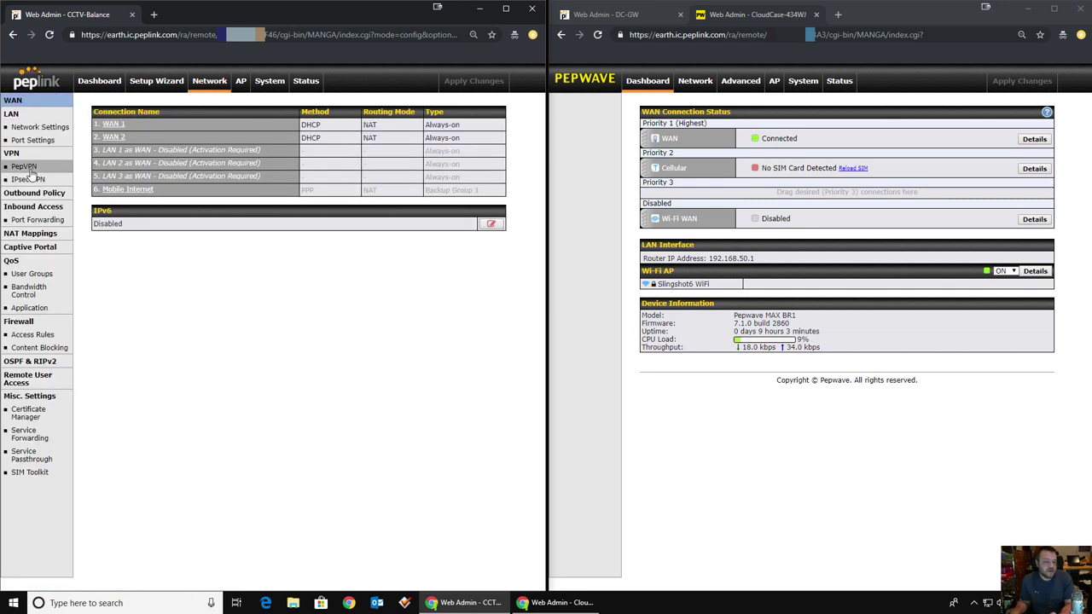
pyautogui.click(29, 179)
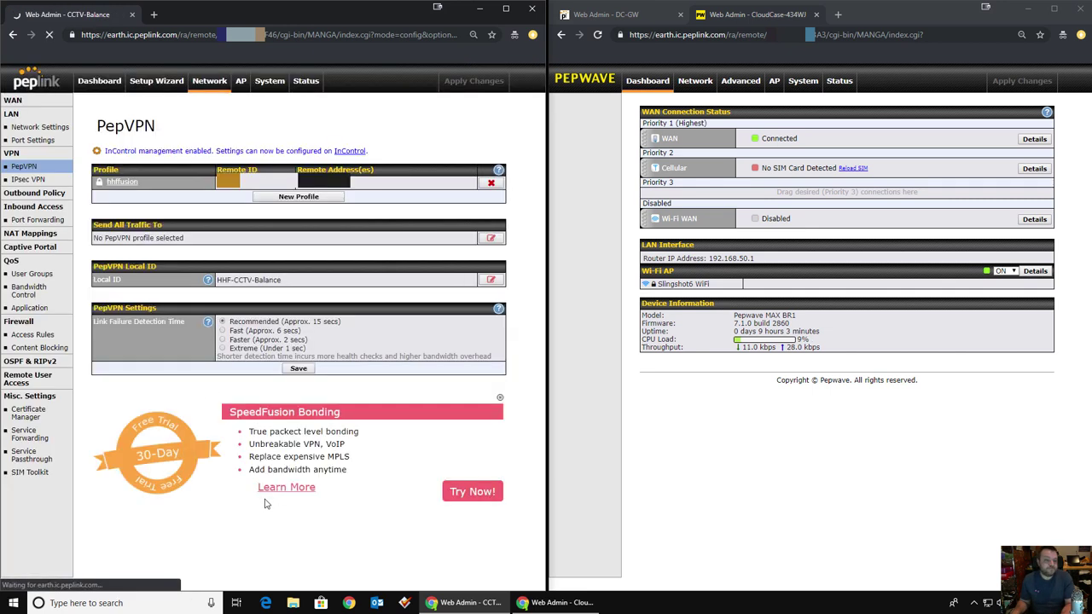
pyautogui.click(294, 198)
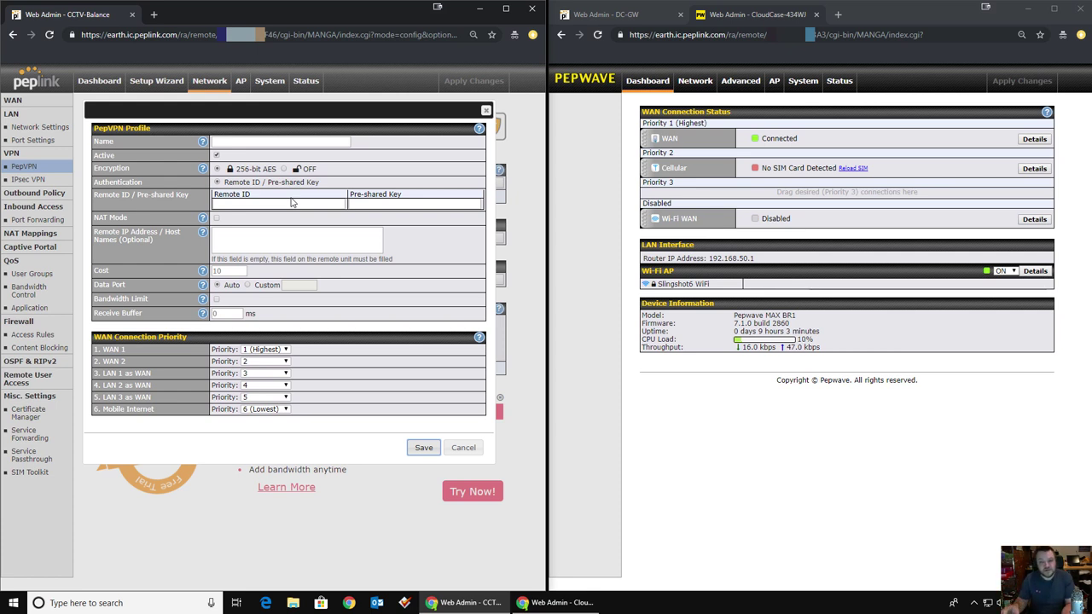
# Step: Copy the BR1's Local ID CloudCase-434WJ into the new profile's Remote ID field
pyautogui.click(752, 89)
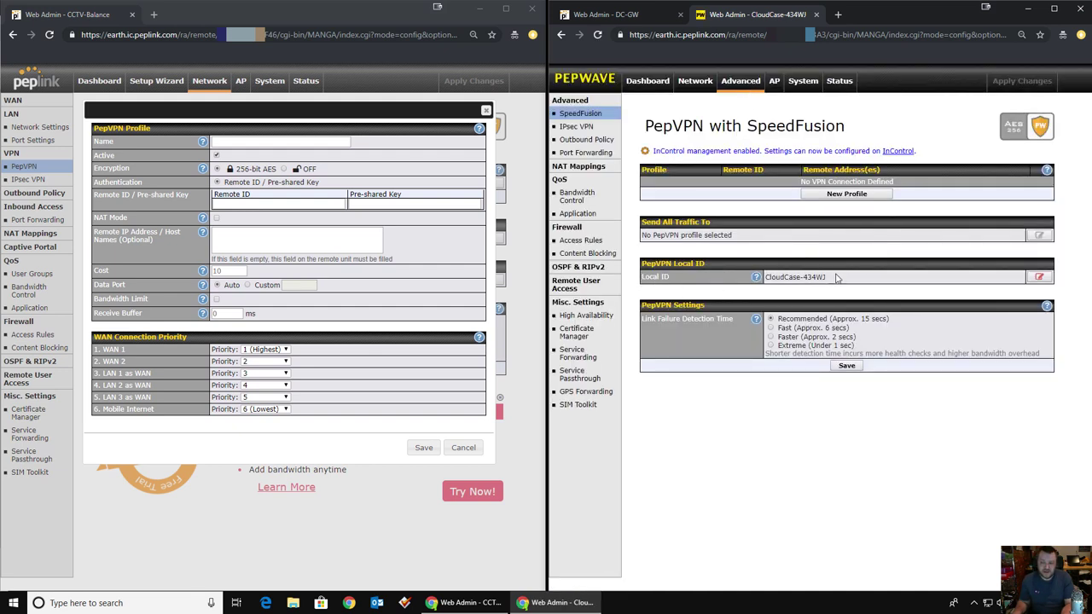
pyautogui.moveTo(835, 279); pyautogui.dragTo(767, 279)
pyautogui.hotkey('ctrl', 'c')
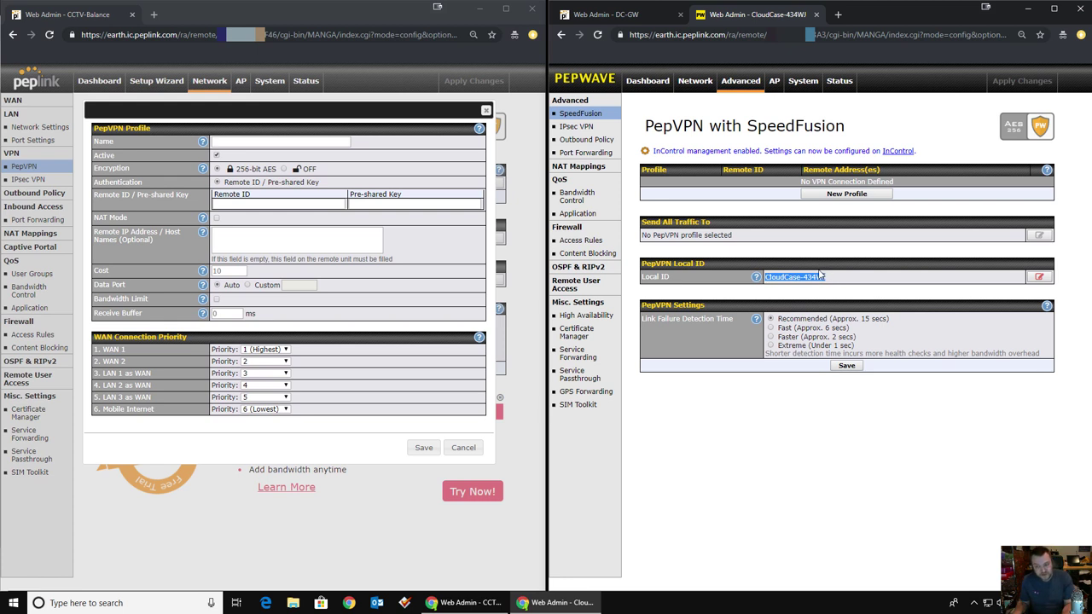
pyautogui.click(248, 205)
pyautogui.hotkey('ctrl', 'v')
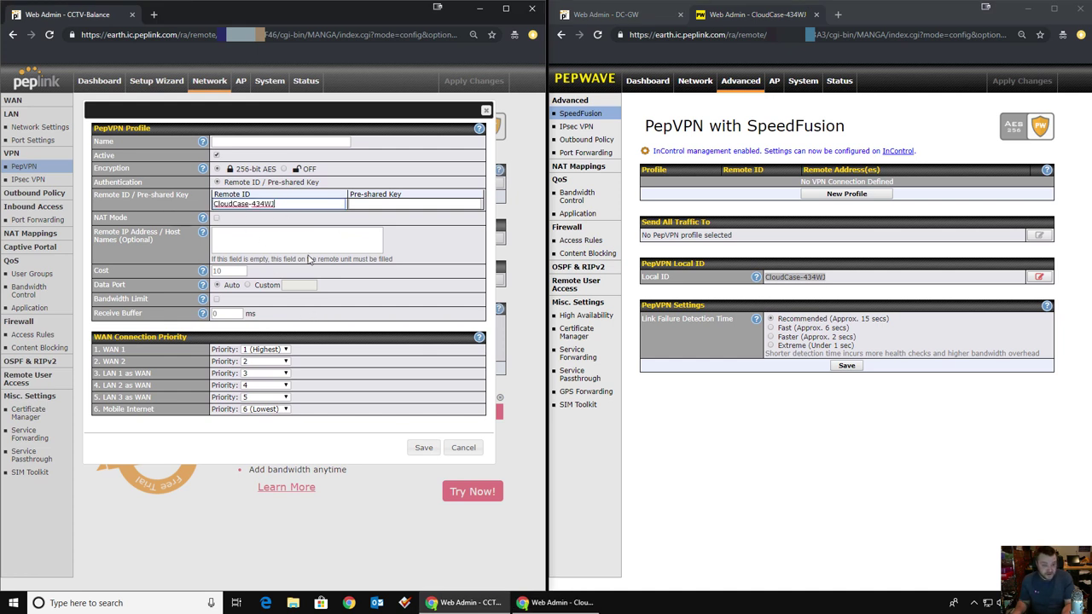
# Step: Name the profile 'SSG CloudCase' and set remote host CloudCase-434WJ.mypep.link
pyautogui.click(241, 141)
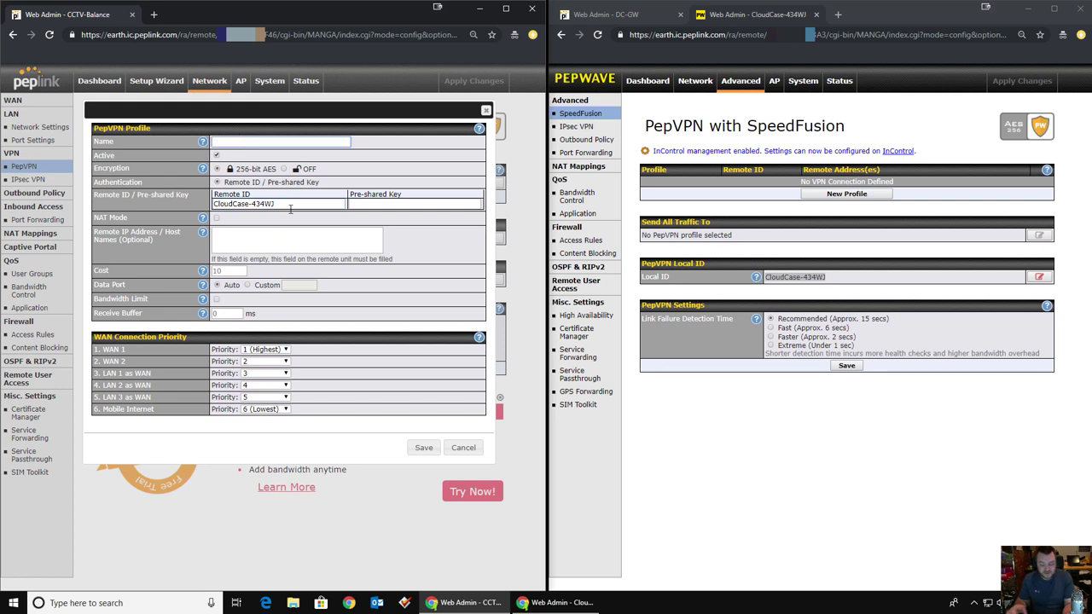
pyautogui.write('CloudCa')
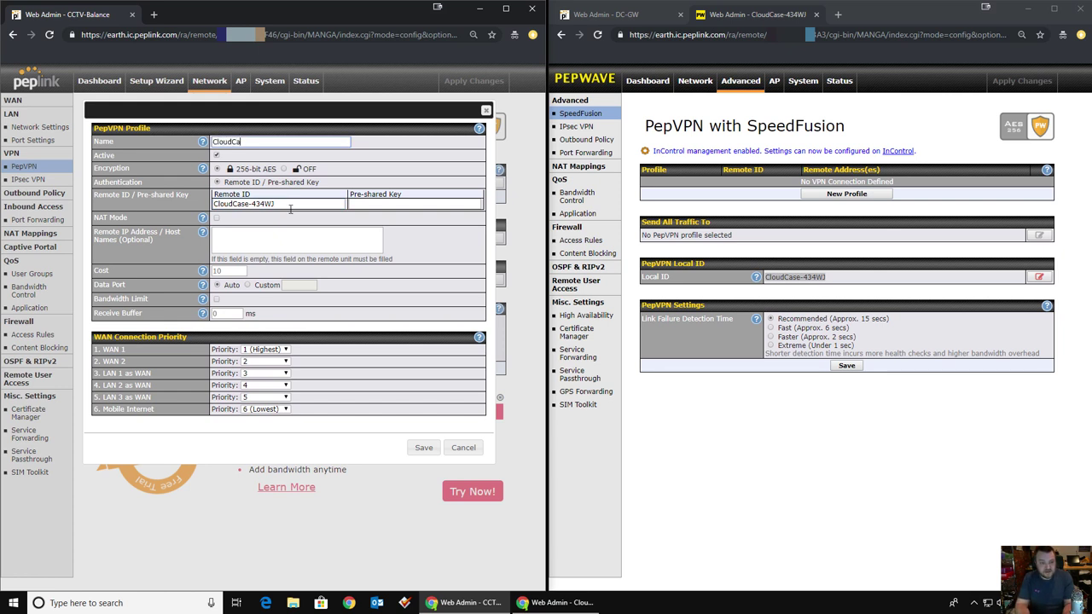
pyautogui.write('se')
pyautogui.press('Home')
pyautogui.write('SSG')
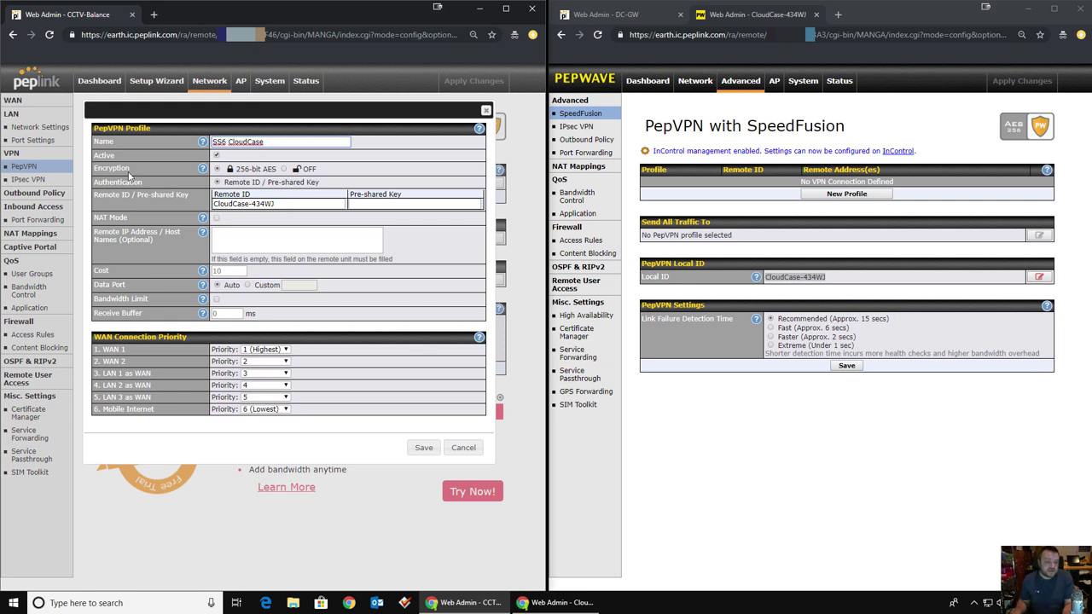
pyautogui.click(273, 230)
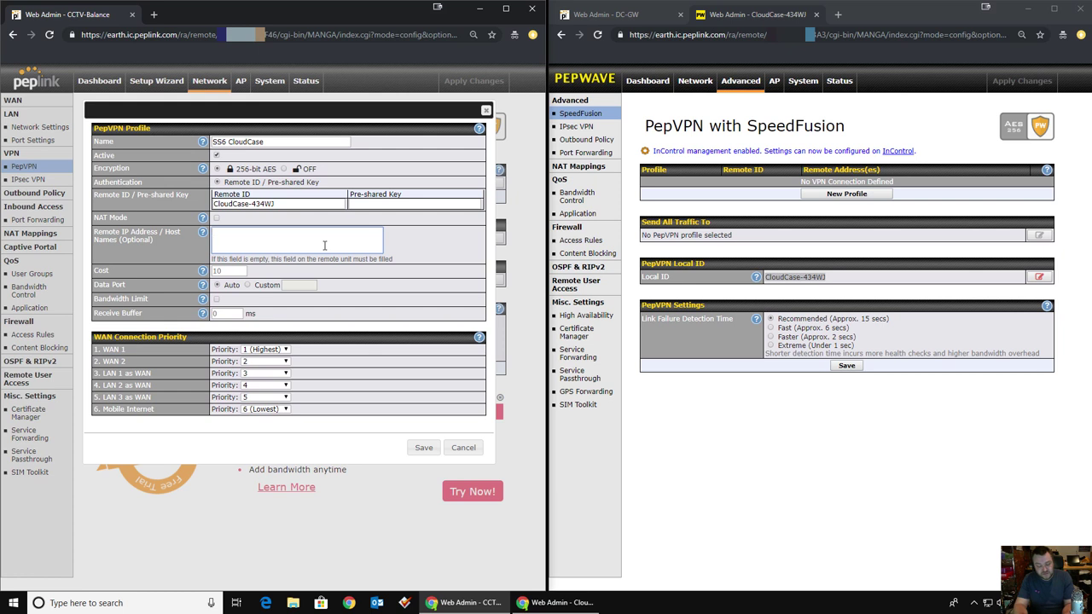
pyautogui.hotkey('ctrl', 'v')
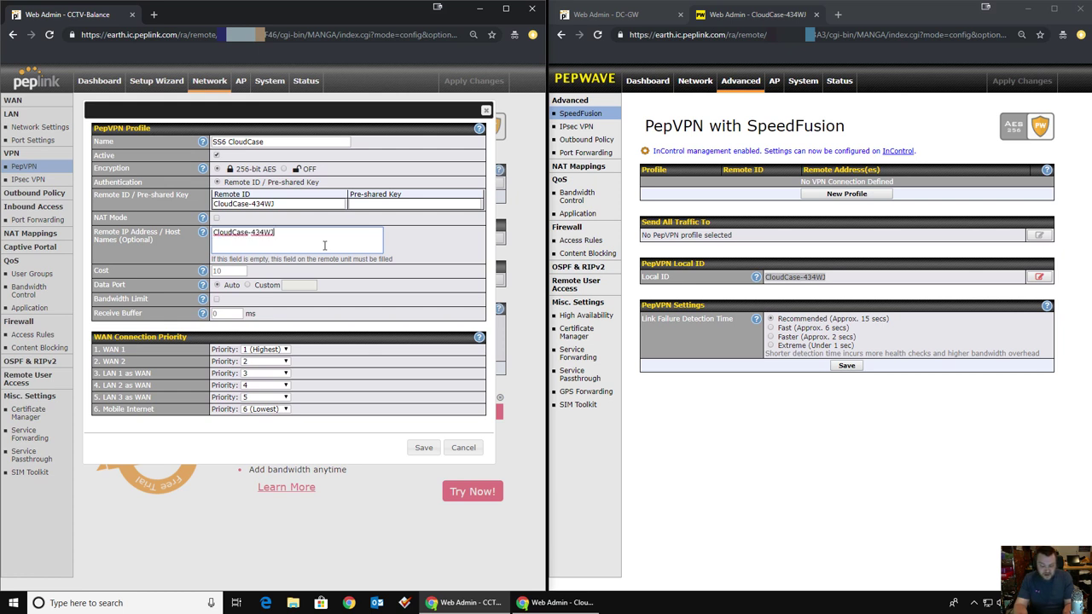
pyautogui.write('.mypep.link')
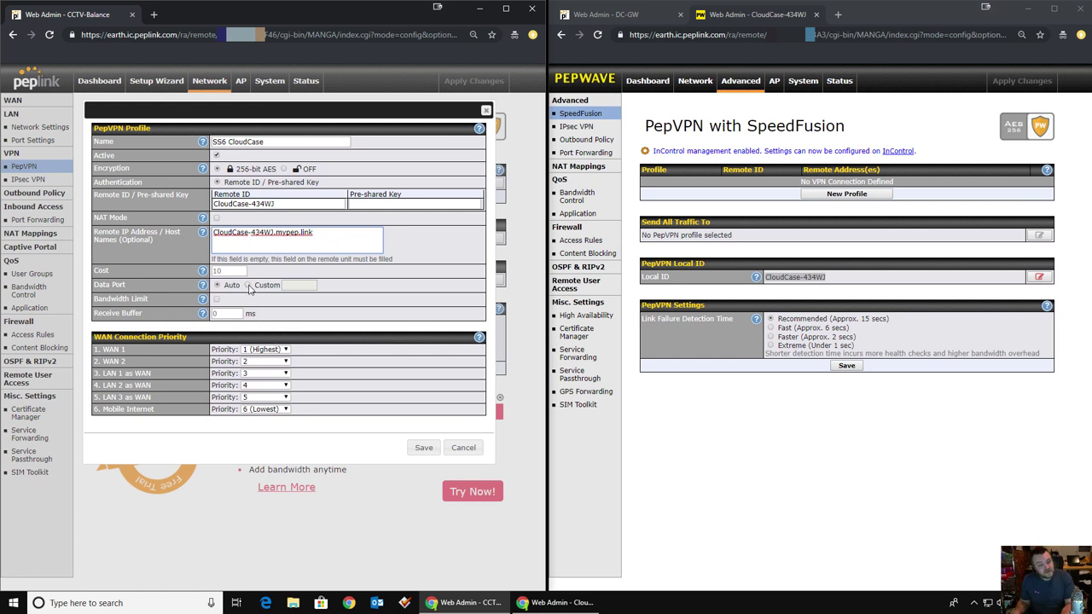
# Step: Choose custom data port 4600, add handshake port 32016, and save the SSG CloudCase profile
pyautogui.click(248, 286)
pyautogui.click(296, 285)
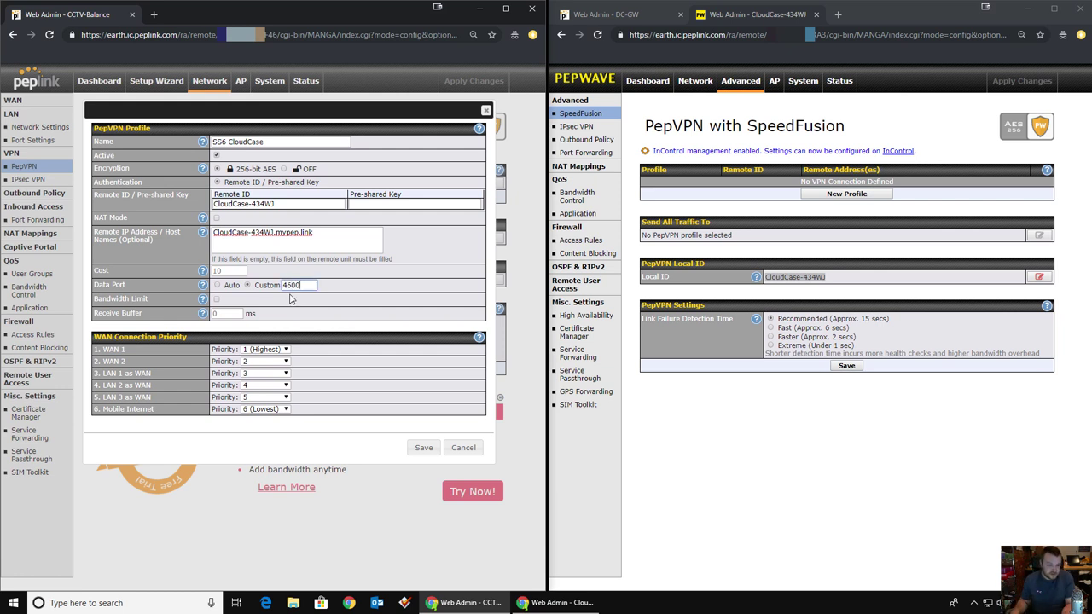
pyautogui.click(202, 232)
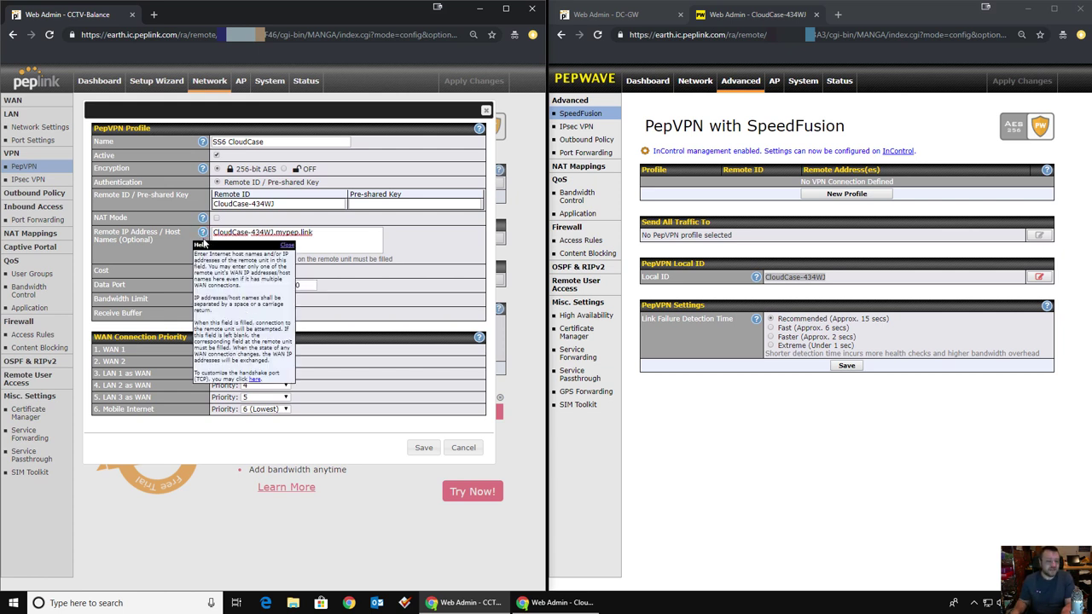
pyautogui.click(255, 379)
pyautogui.click(247, 269)
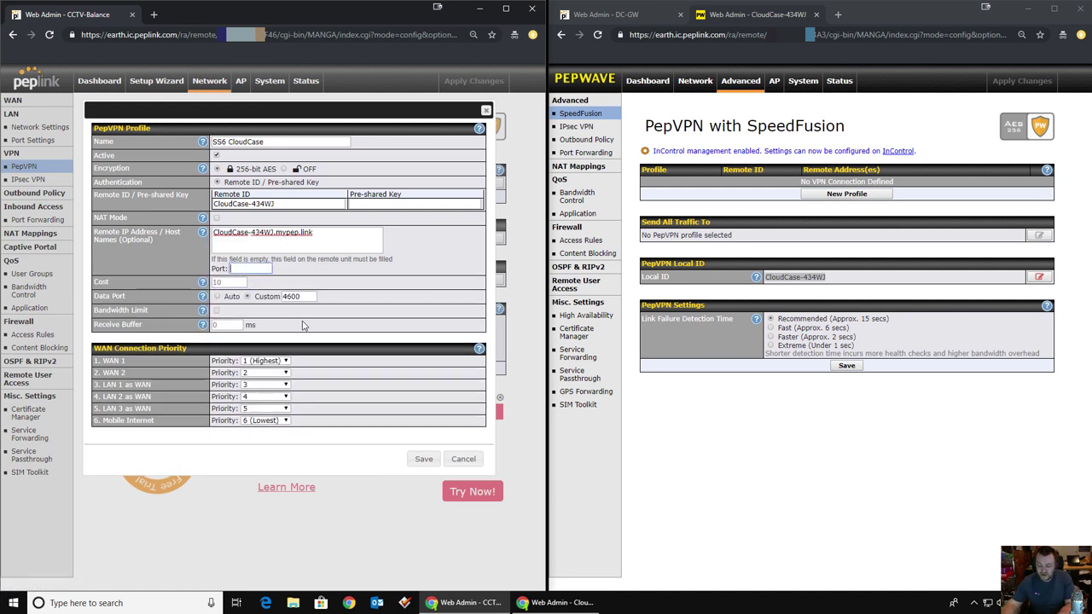
pyautogui.write('32016')
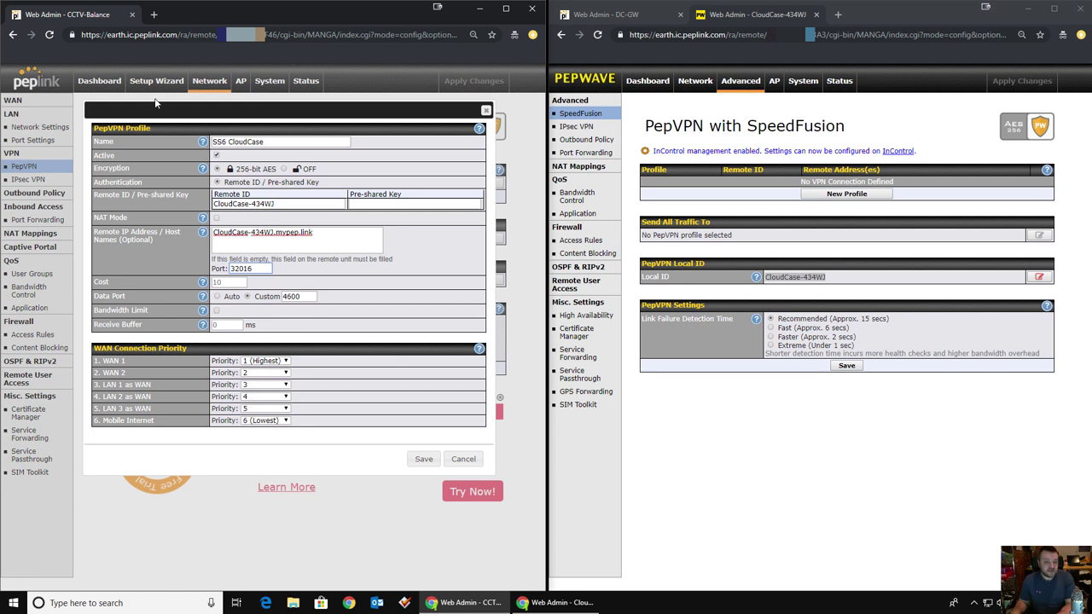
pyautogui.click(424, 462)
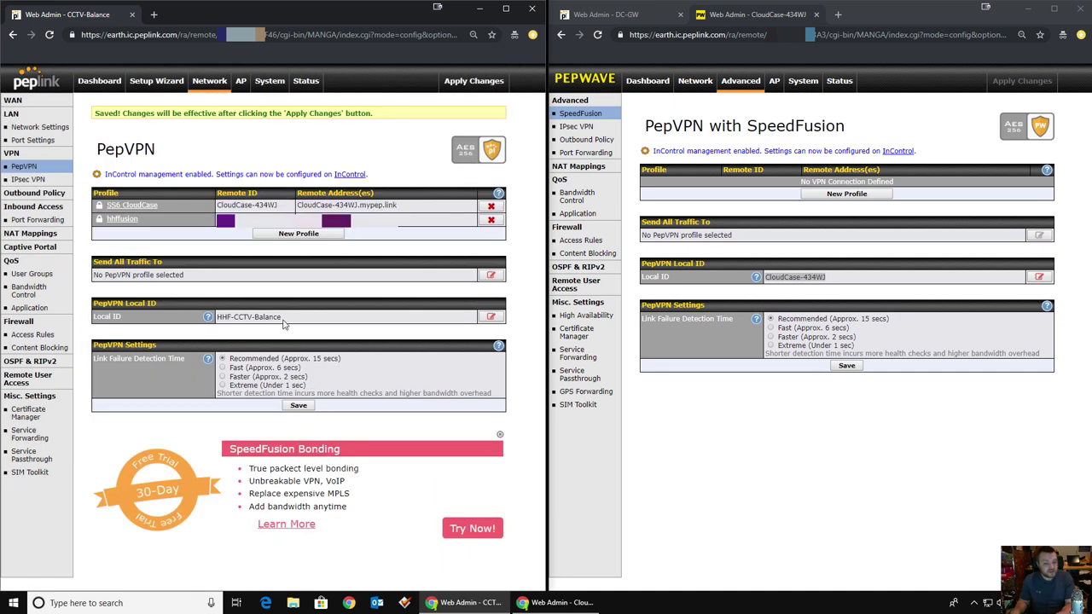
# Step: Copy the Balance One's Local ID HHF-CCTV-Balance into a new BR1 profile's Remote ID
pyautogui.moveTo(284, 323); pyautogui.dragTo(219, 318)
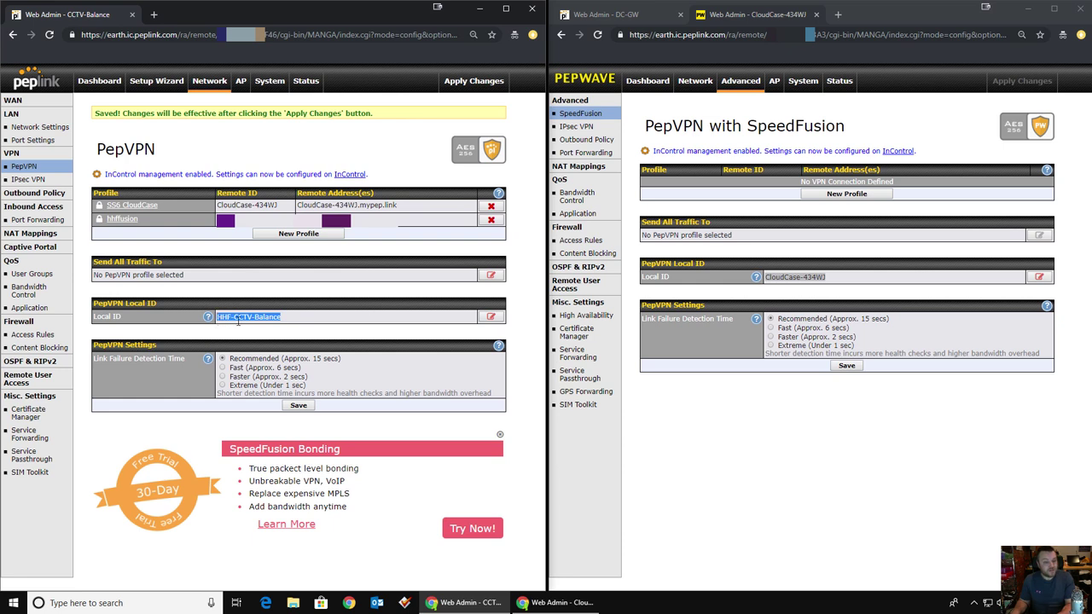
pyautogui.rightClick(239, 320)
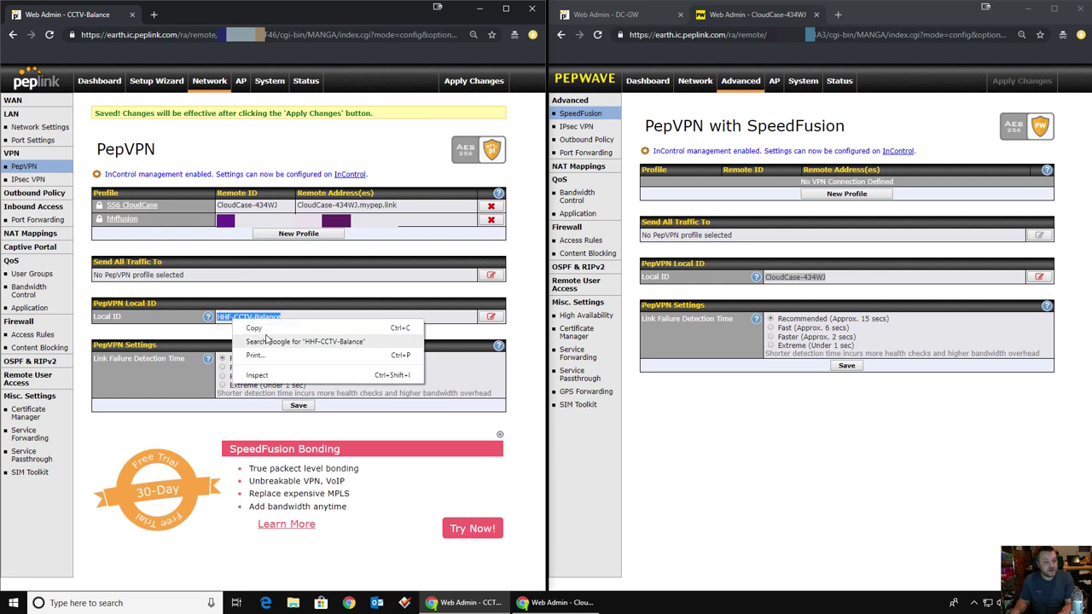
pyautogui.click(255, 328)
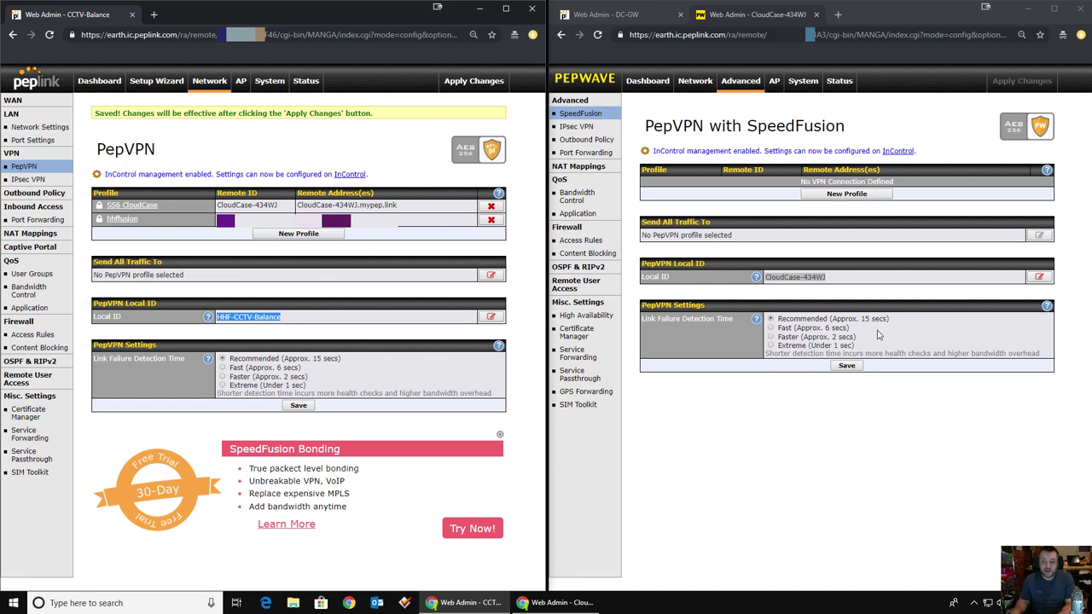
pyautogui.click(847, 195)
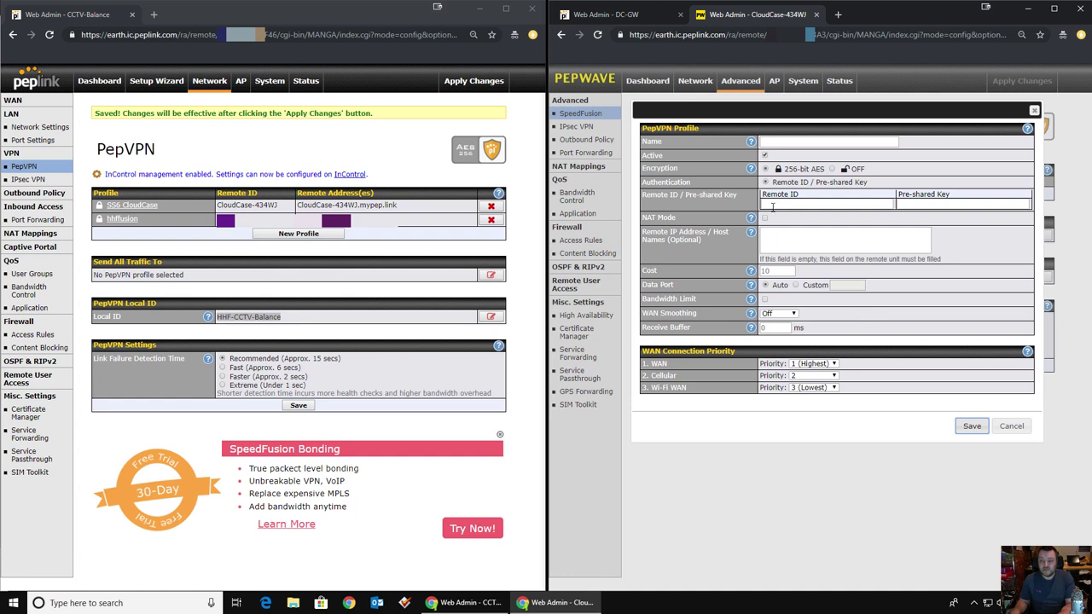
pyautogui.rightClick(773, 206)
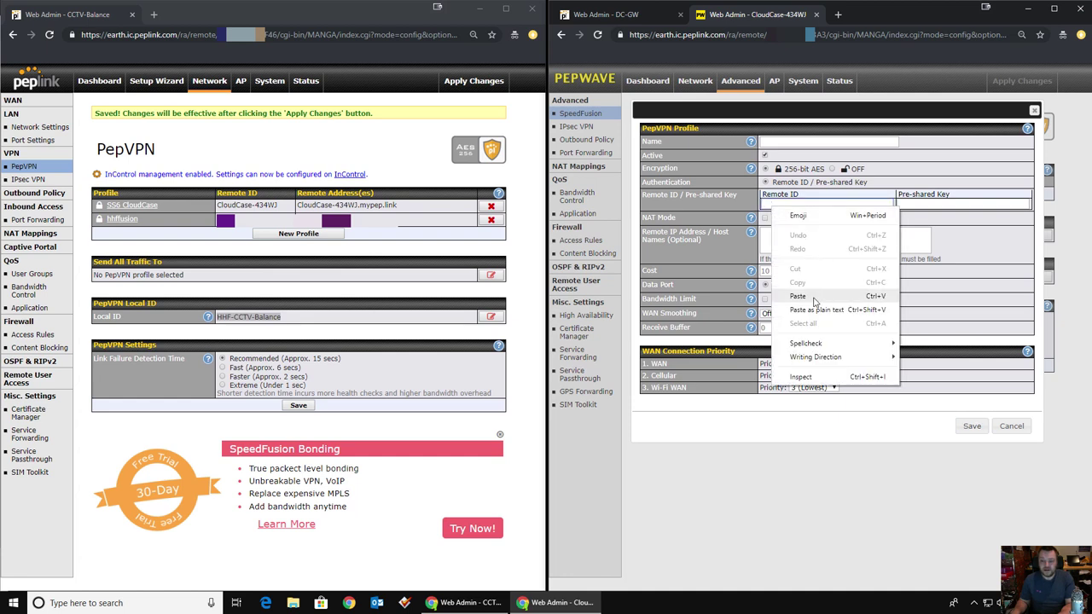
pyautogui.click(807, 296)
# Step: Name the BR1 profile 'Customer Router', set custom data port 4600, and save
pyautogui.click(787, 143)
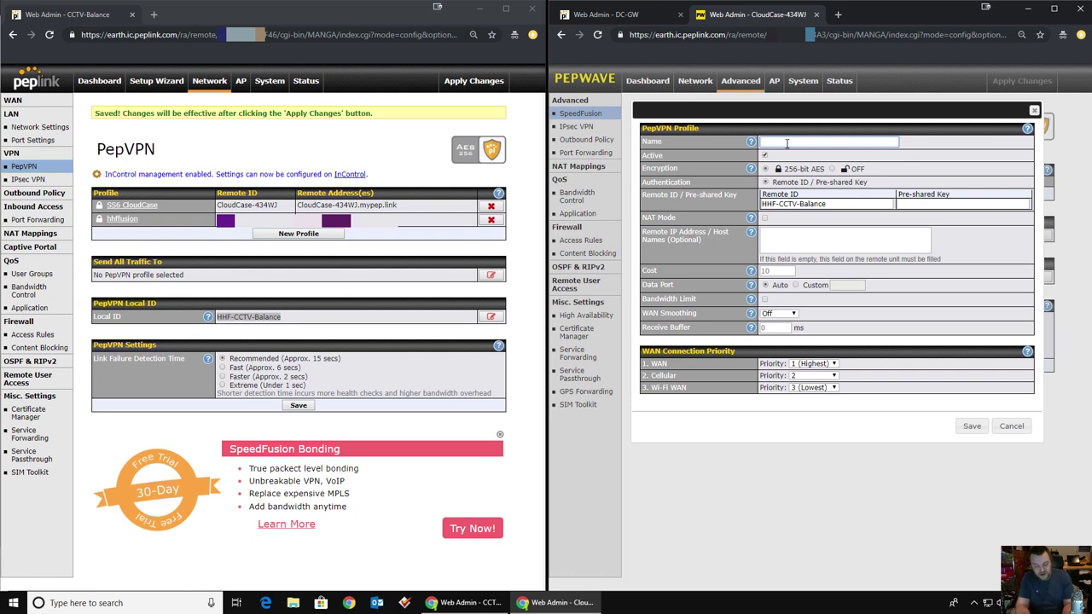
pyautogui.write('stomer Router')
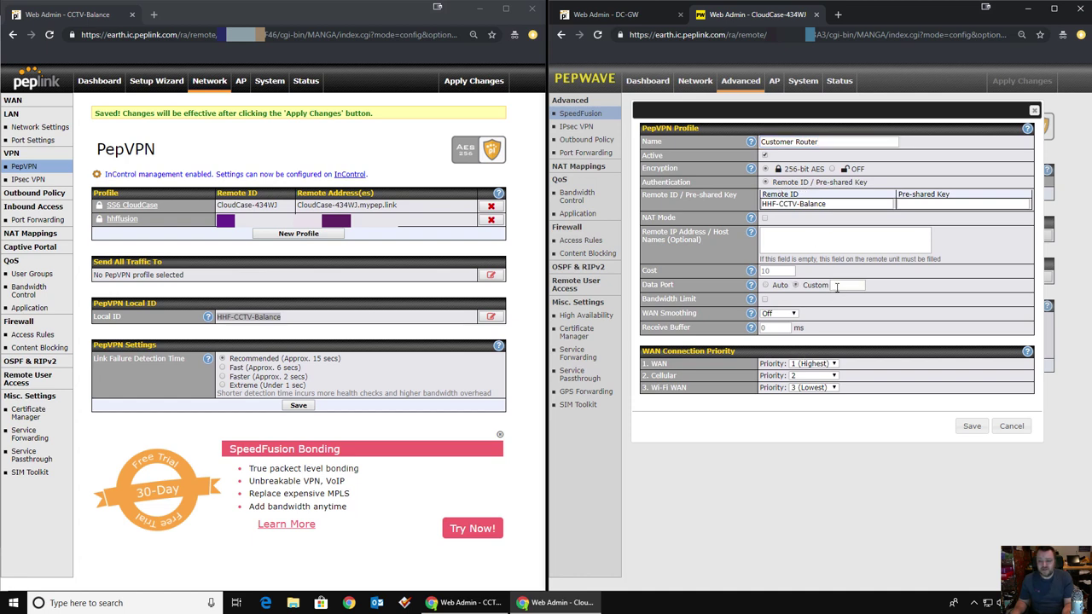
pyautogui.click(841, 285)
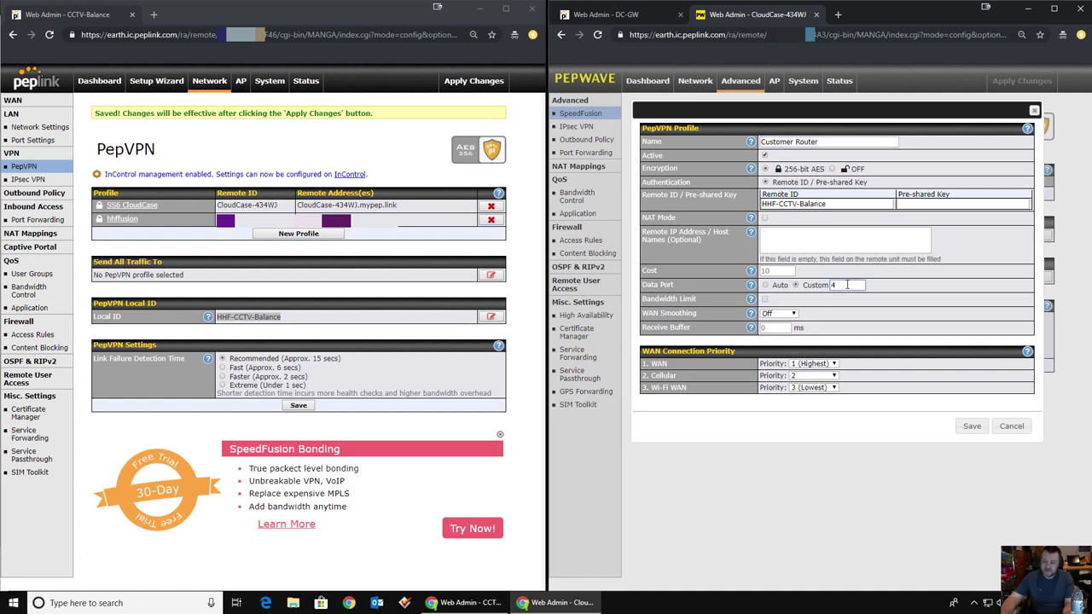
pyautogui.write('4600')
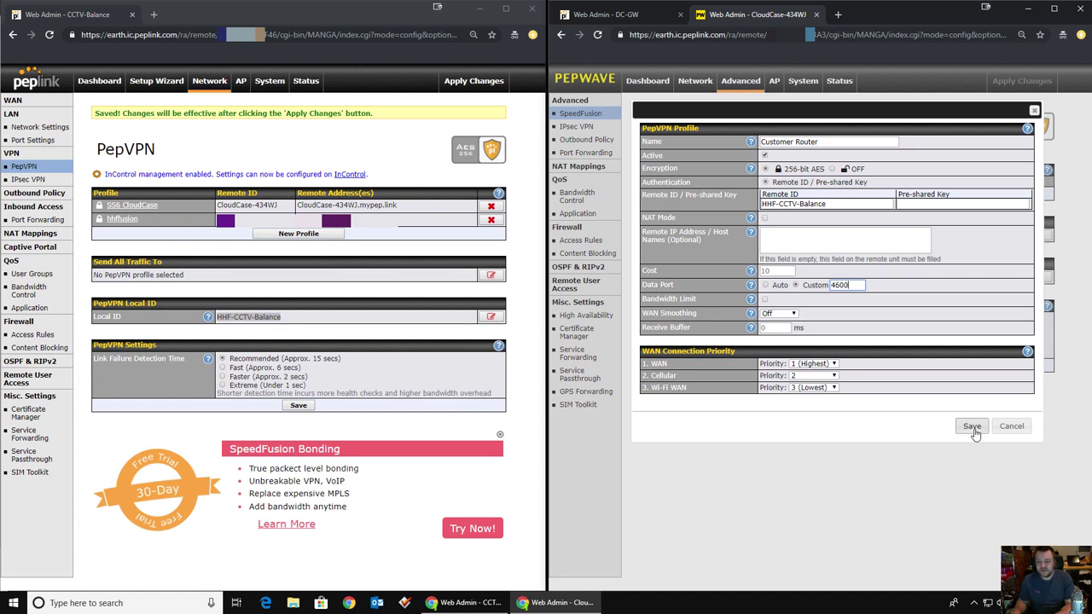
pyautogui.click(971, 430)
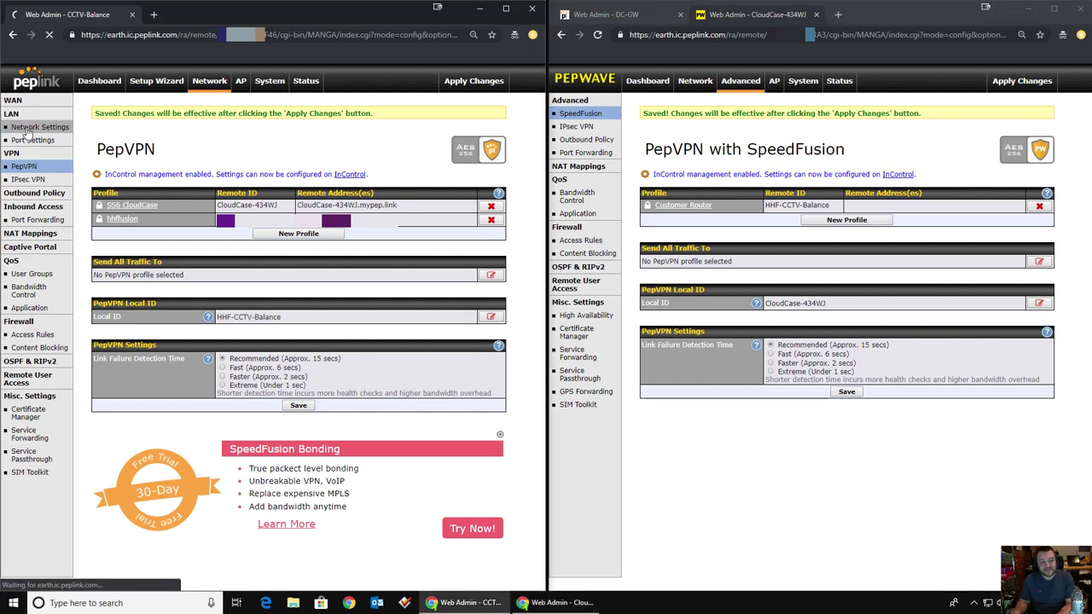
# Step: Set the Data Network LAN's Layer 2 PepVPN bridging to the SS6 CloudCase profile
pyautogui.click(27, 130)
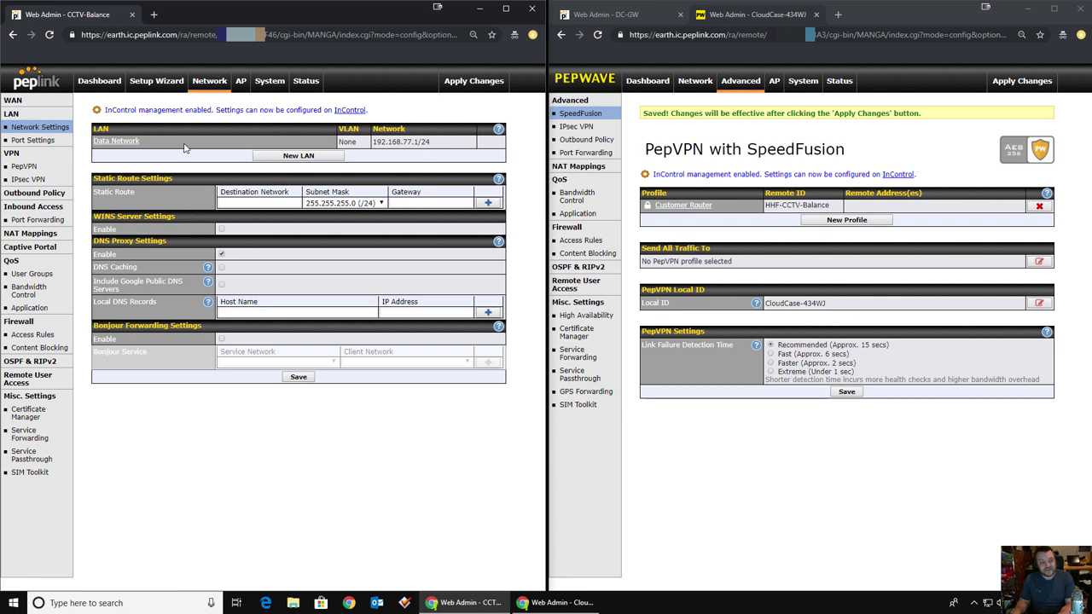
pyautogui.click(120, 145)
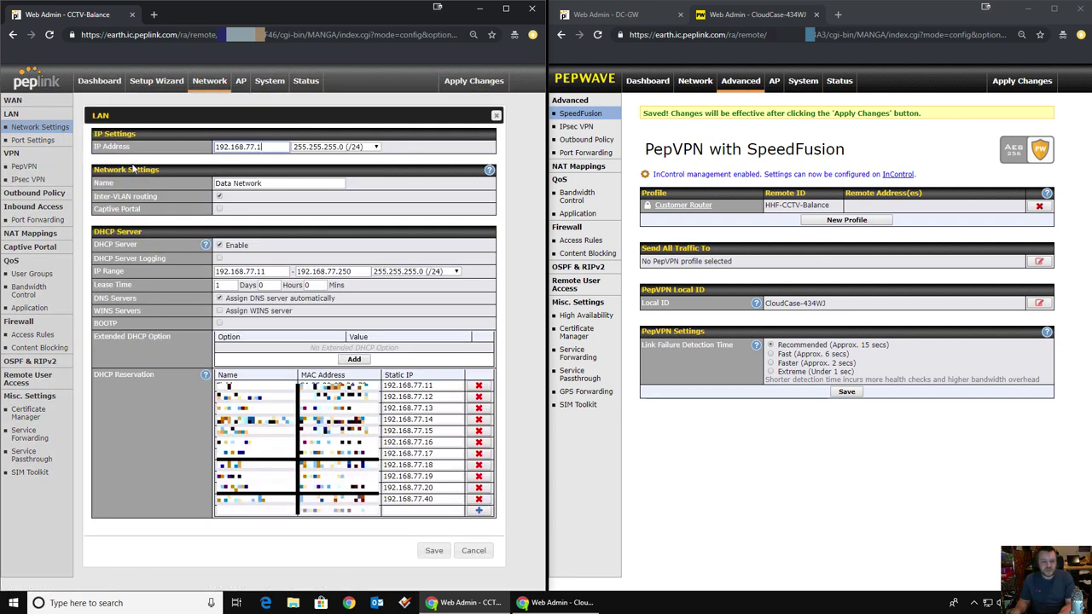
pyautogui.moveTo(489, 173)
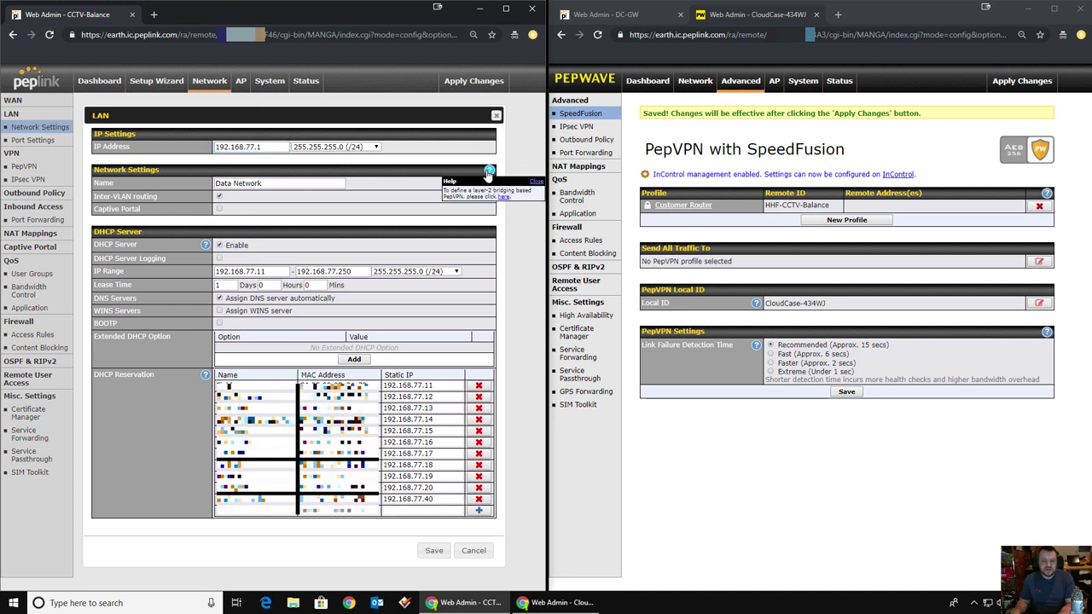
pyautogui.click(505, 198)
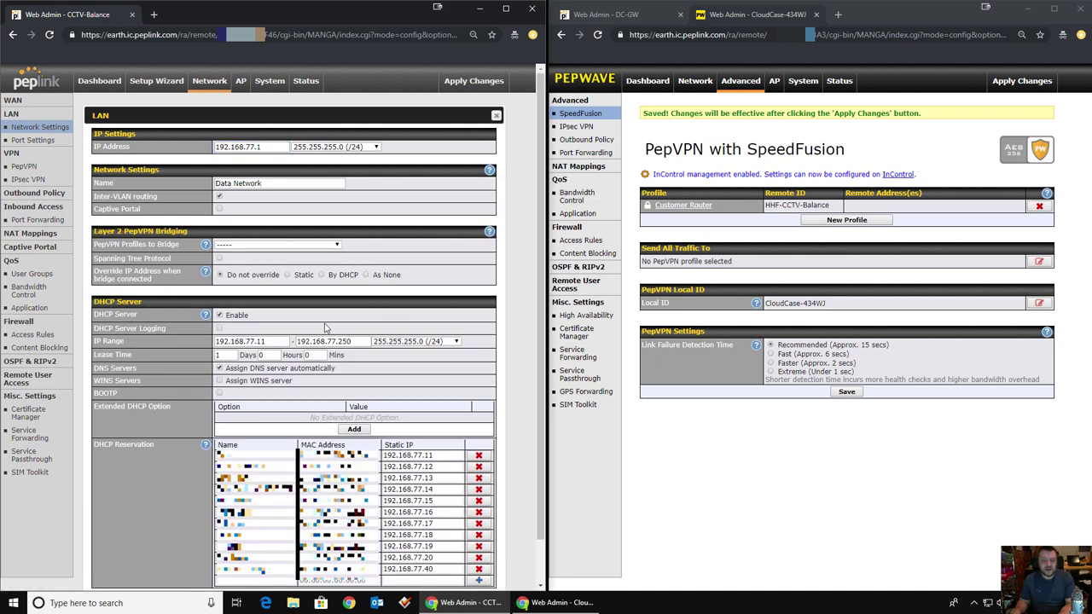
pyautogui.click(337, 245)
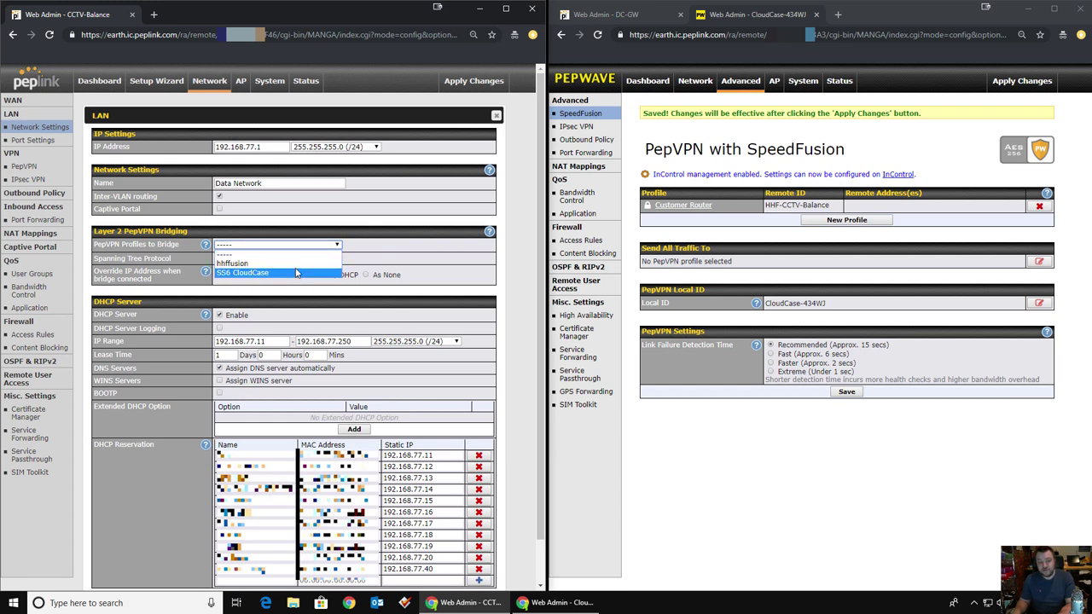
pyautogui.click(255, 275)
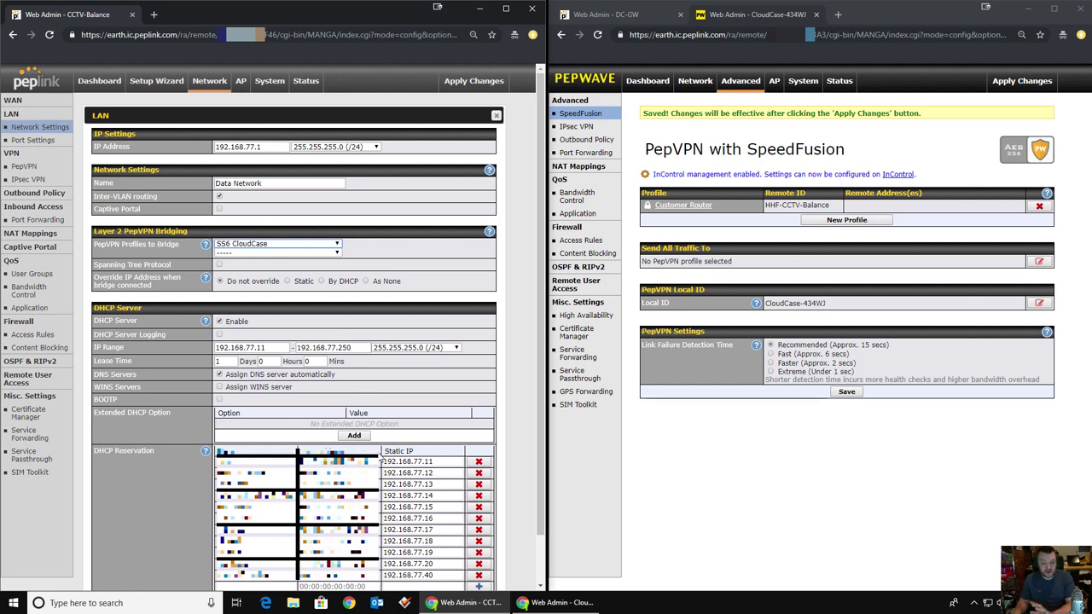
# Step: Save the Data Network LAN settings and apply the changes on the Balance One
pyautogui.scroll(-1, 501, 589)
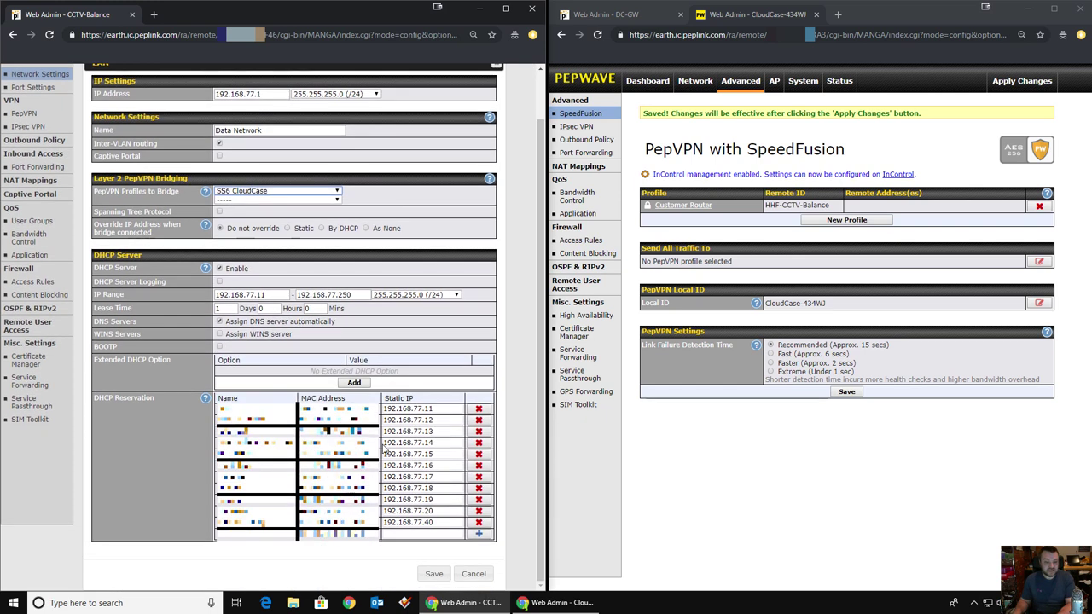
pyautogui.click(433, 574)
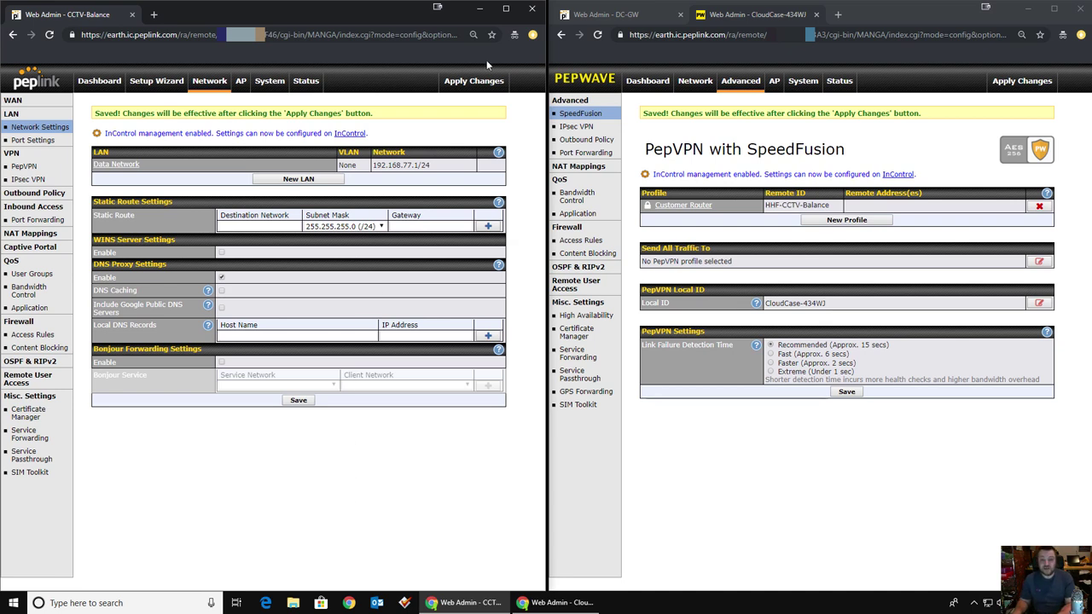
pyautogui.click(474, 81)
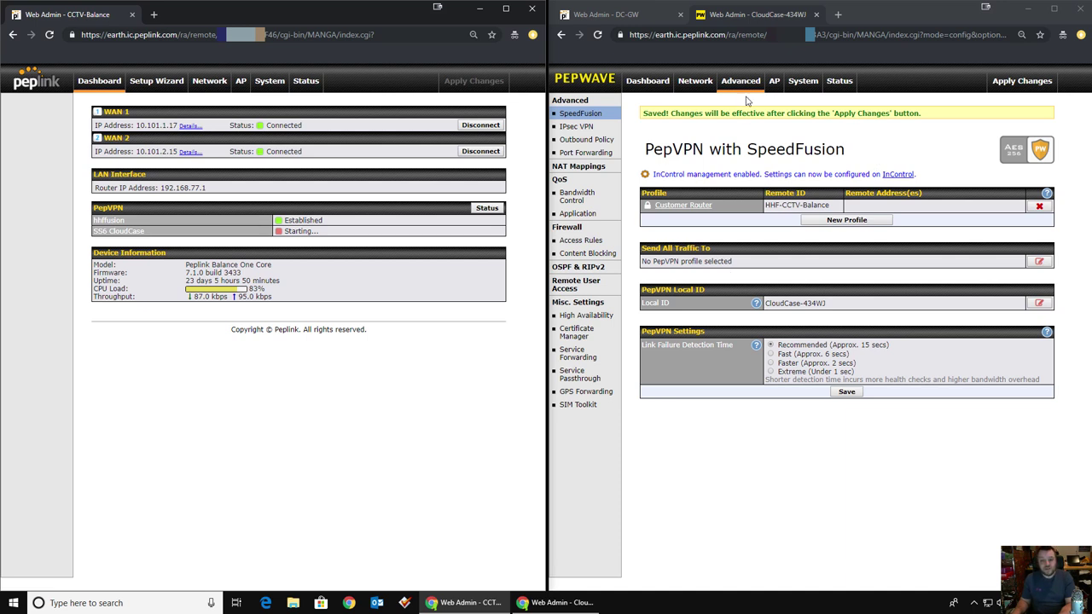
# Step: Open the CloudCase BR1's Network page, showing Untagged LAN 192.168.50.1/24
pyautogui.click(695, 81)
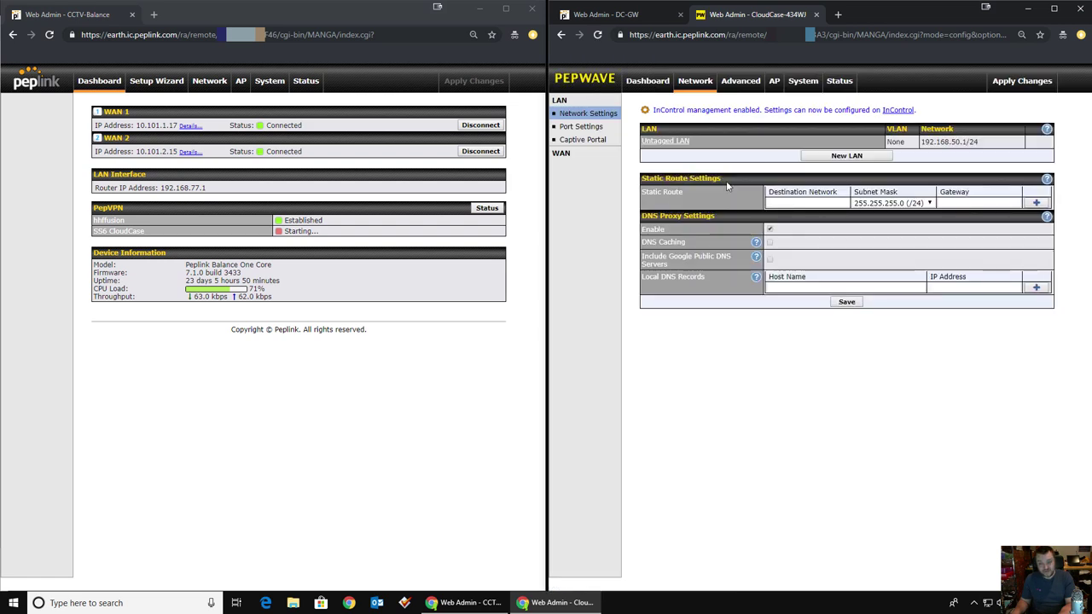
# Step: Edit Untagged LAN: bridge it over Customer Router, override IP By DHCP, and save
pyautogui.click(668, 140)
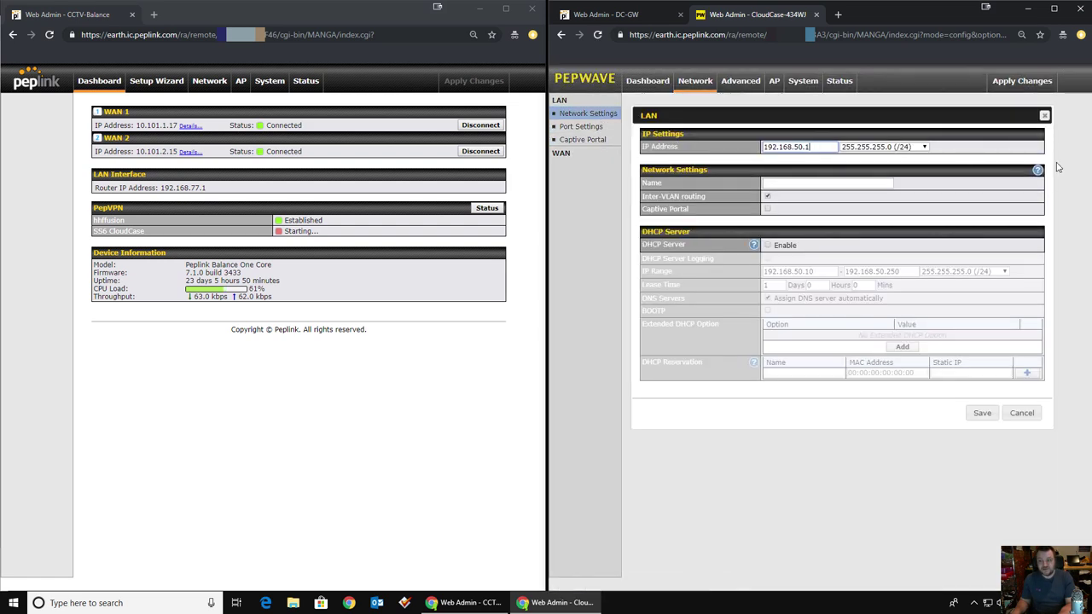
pyautogui.click(1037, 171)
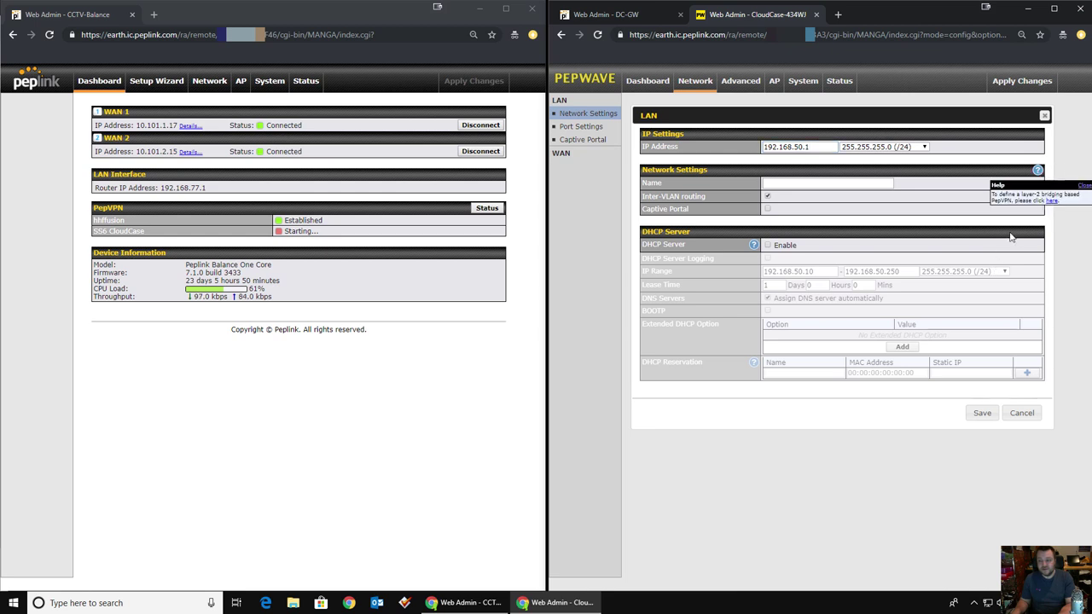
pyautogui.click(1051, 201)
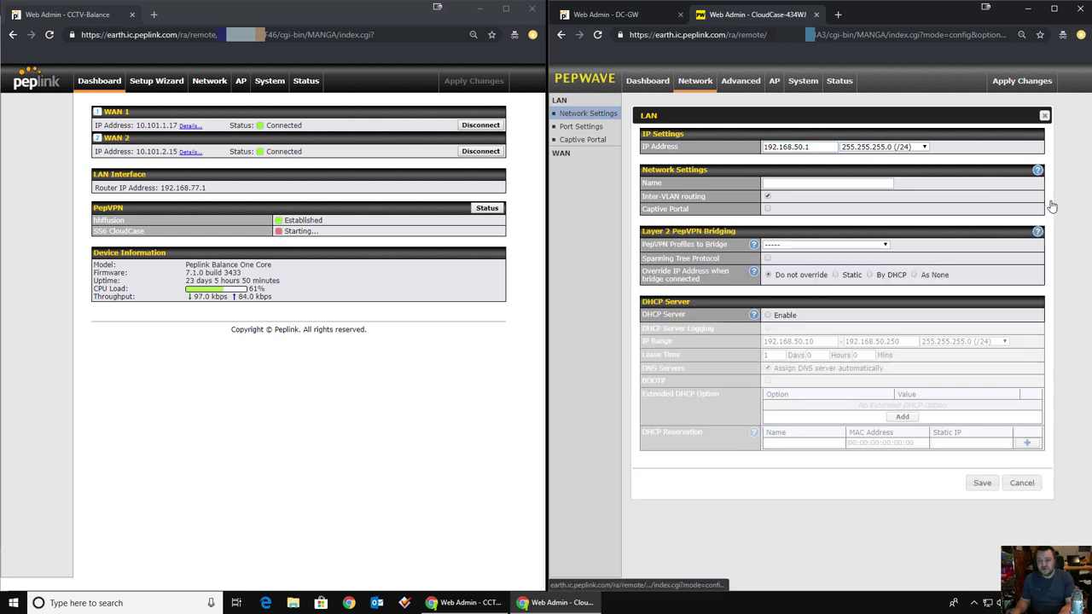
pyautogui.click(811, 246)
pyautogui.click(810, 261)
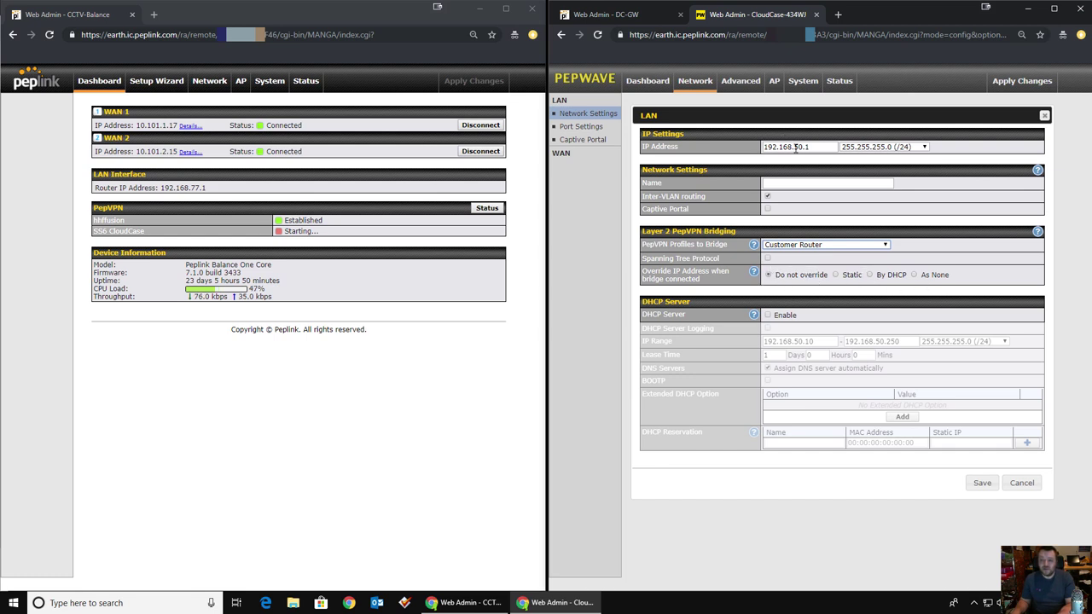
pyautogui.click(870, 275)
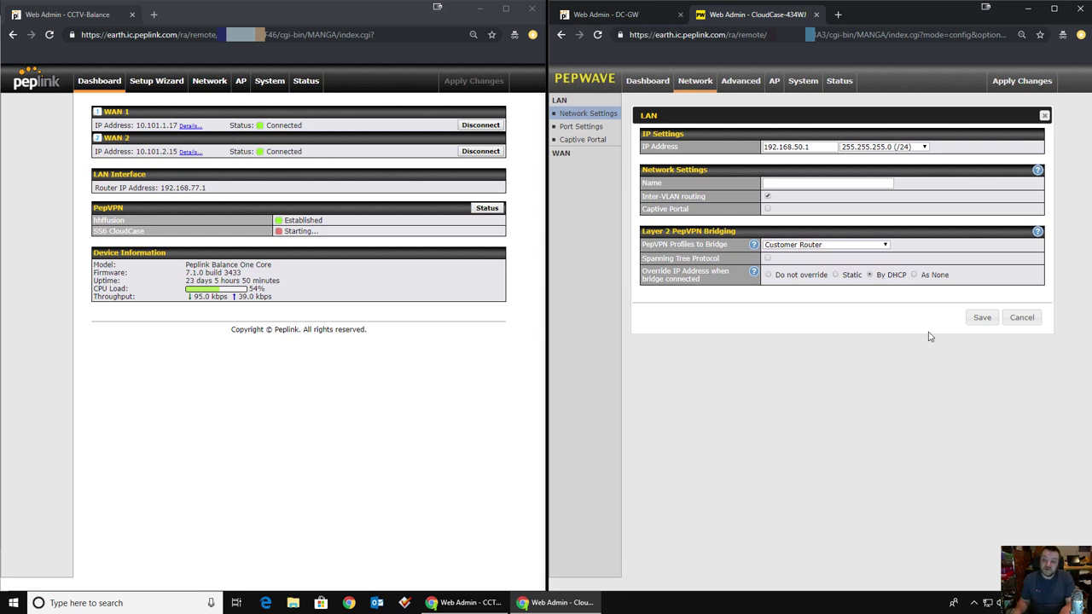
pyautogui.click(981, 319)
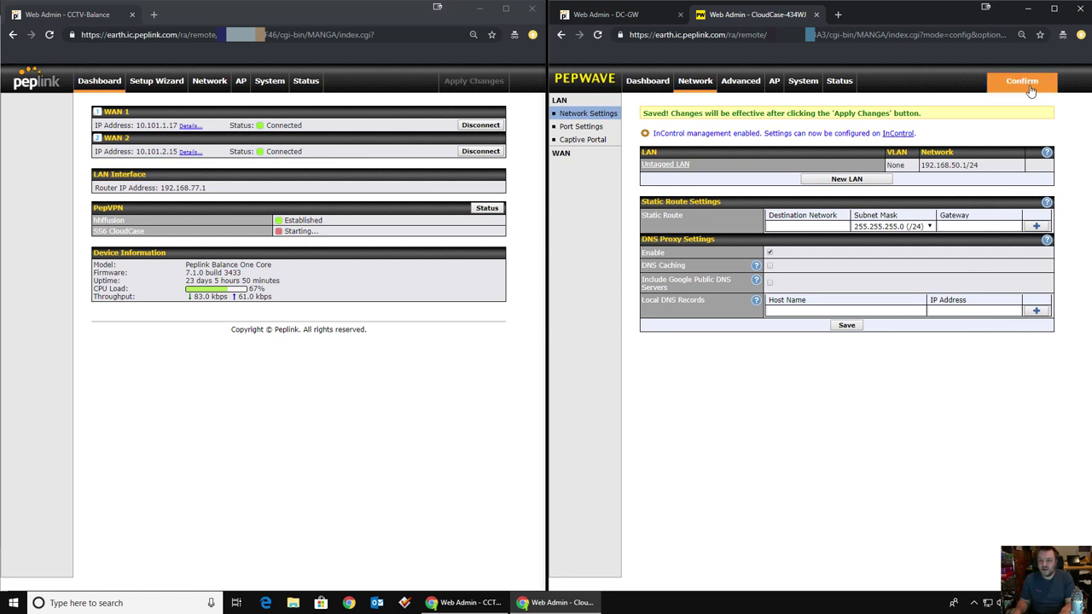
# Step: Apply the CloudCase BR1's pending changes, then switch to the 'Web Admin - DC-GW' tab
pyautogui.click(1028, 85)
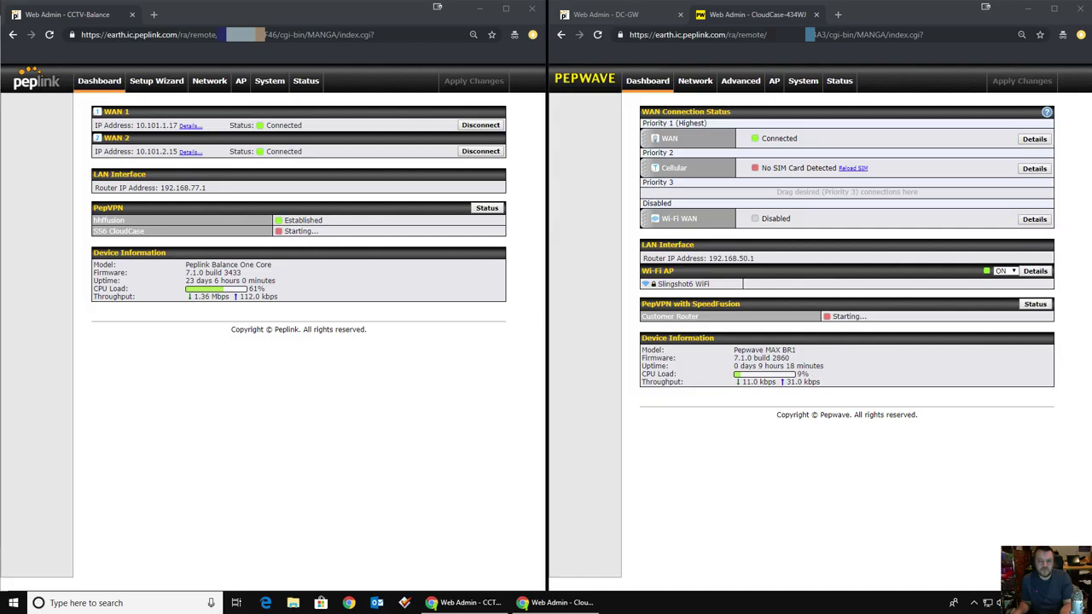
pyautogui.click(622, 16)
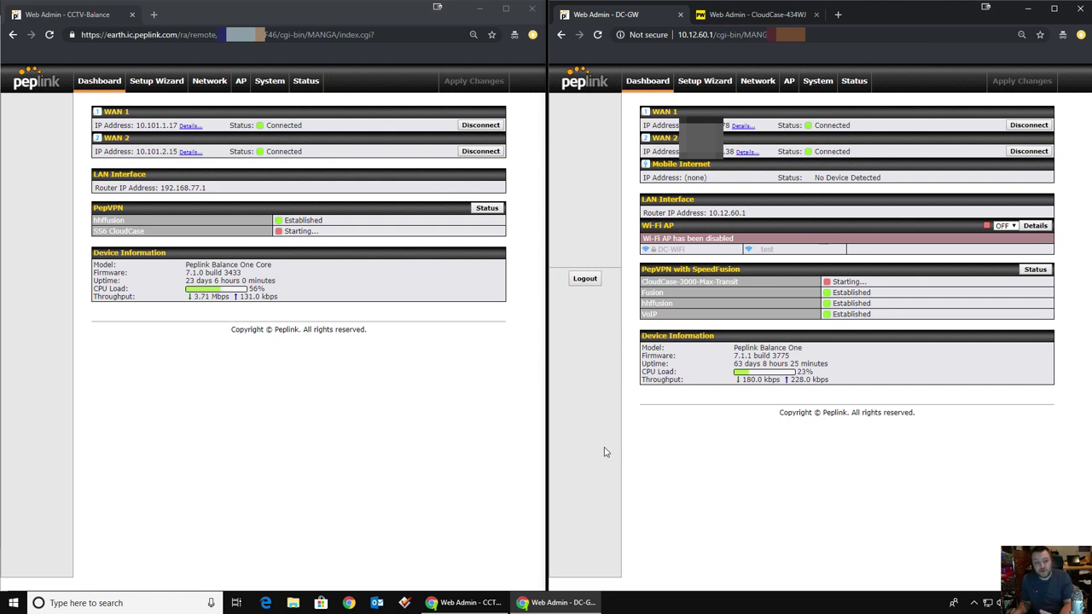
# Step: On DC-GW, start a new port forwarding service named 'Handshake'
pyautogui.click(756, 82)
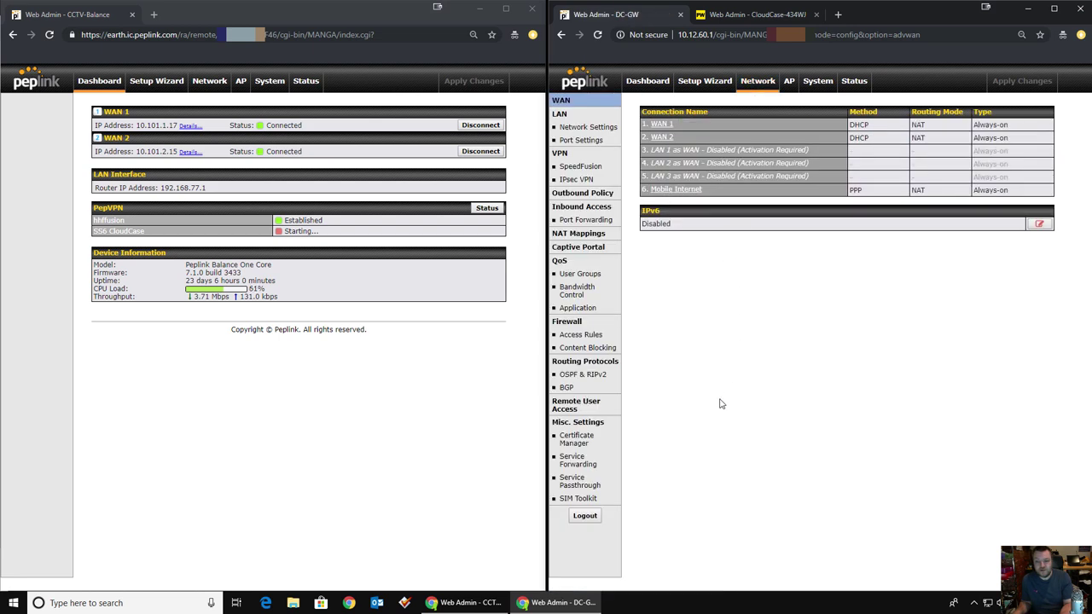
pyautogui.click(585, 220)
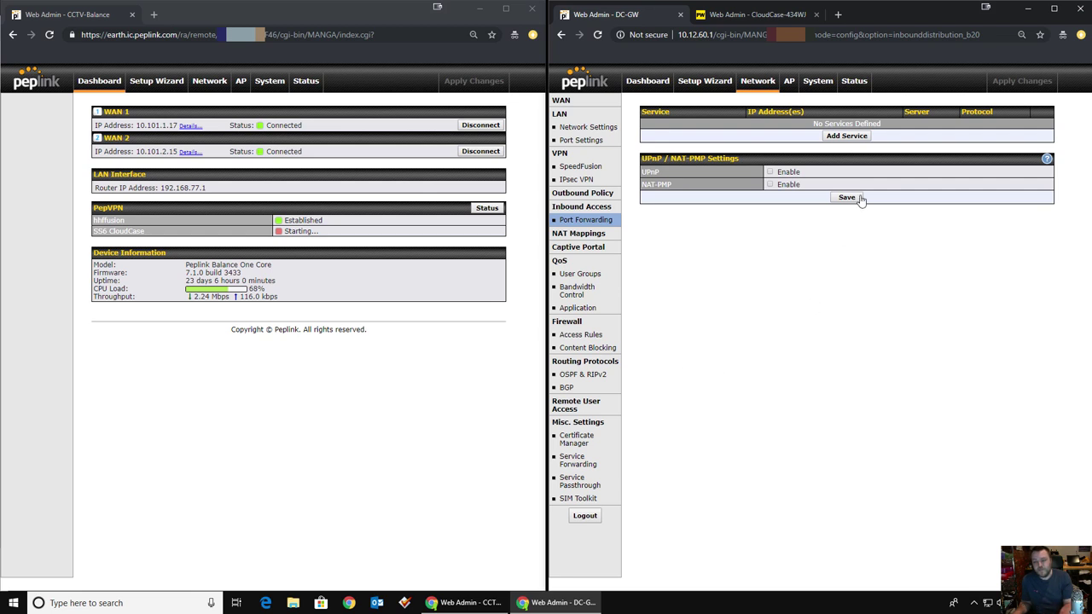
pyautogui.click(844, 137)
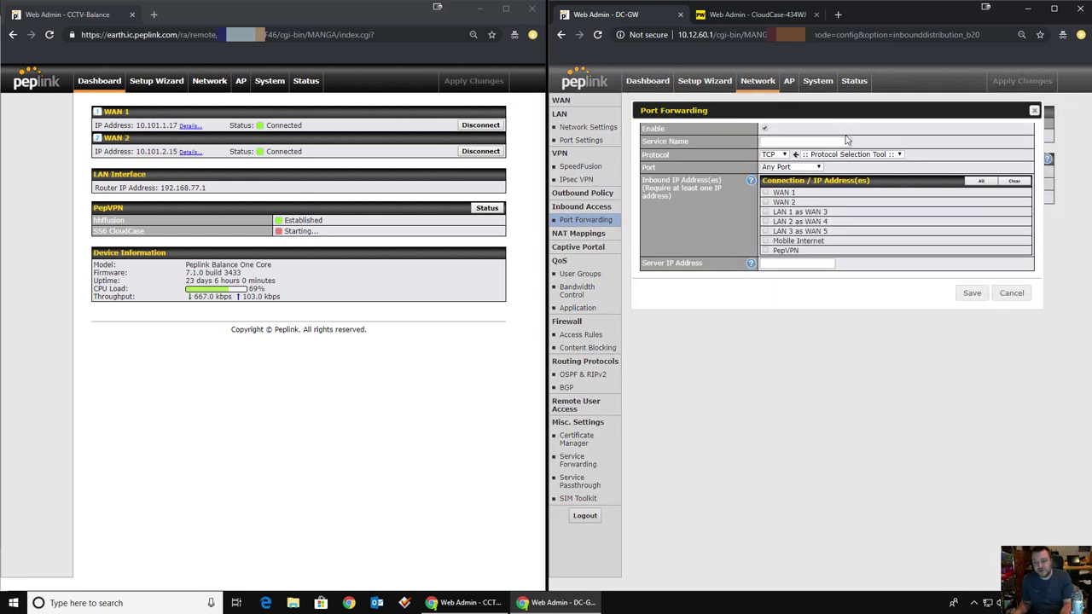
pyautogui.click(785, 141)
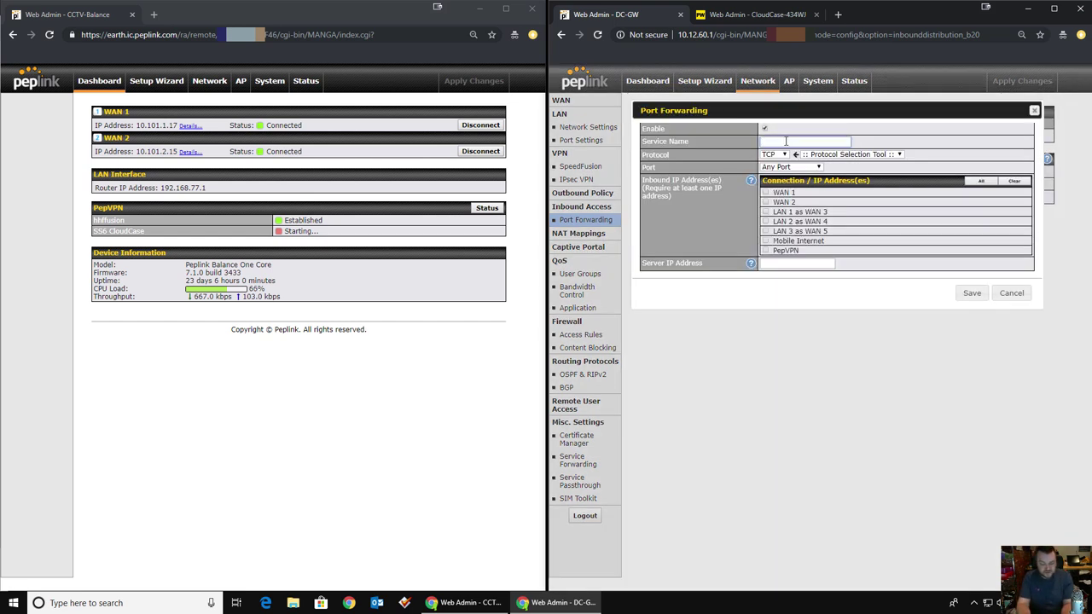
pyautogui.write('Handshake')
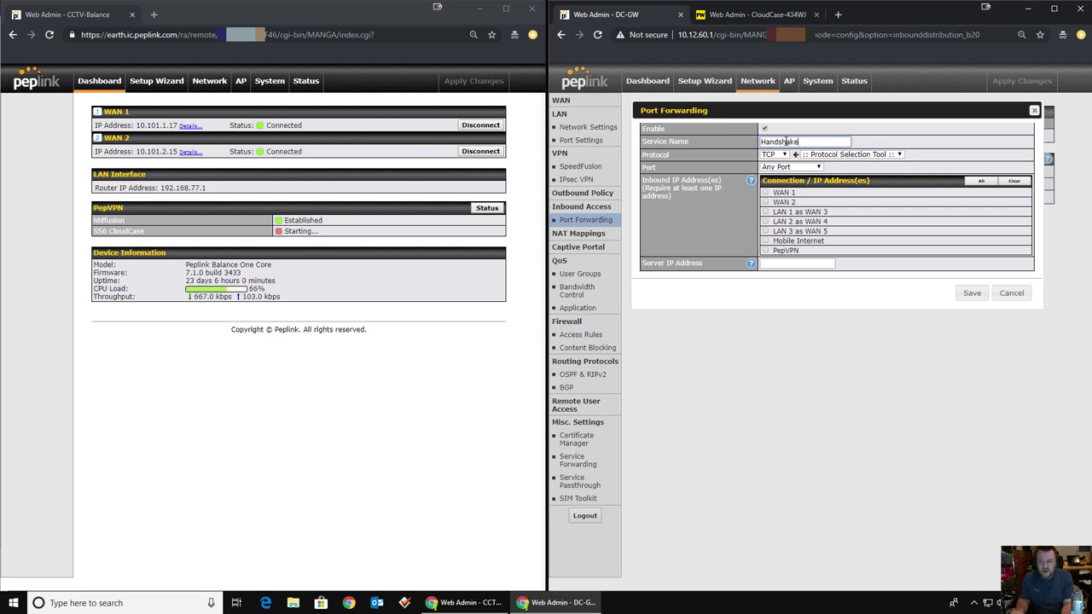
# Step: Forward single TCP port 32016 on WAN 1 and WAN 2 to 10.12.60.76 and save
pyautogui.click(802, 263)
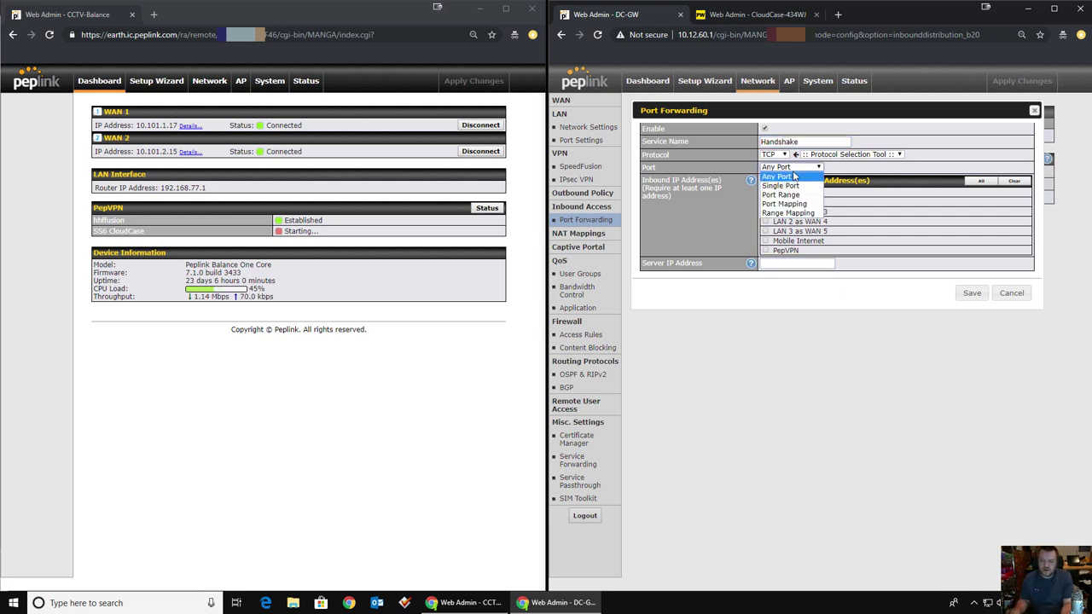
pyautogui.click(793, 186)
pyautogui.click(869, 169)
pyautogui.write('32016')
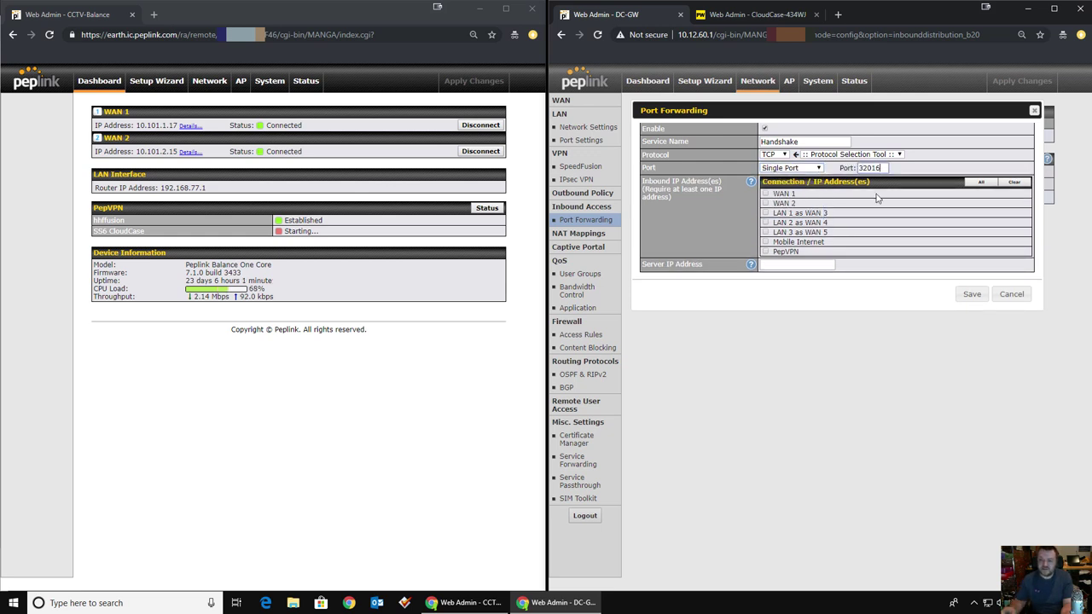
pyautogui.click(766, 195)
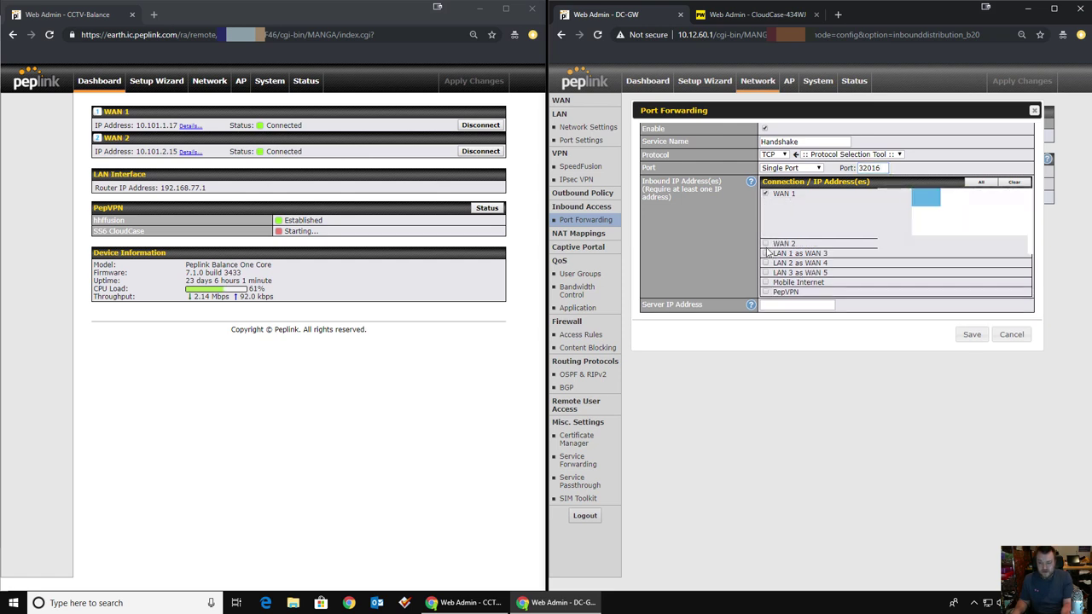
pyautogui.click(765, 244)
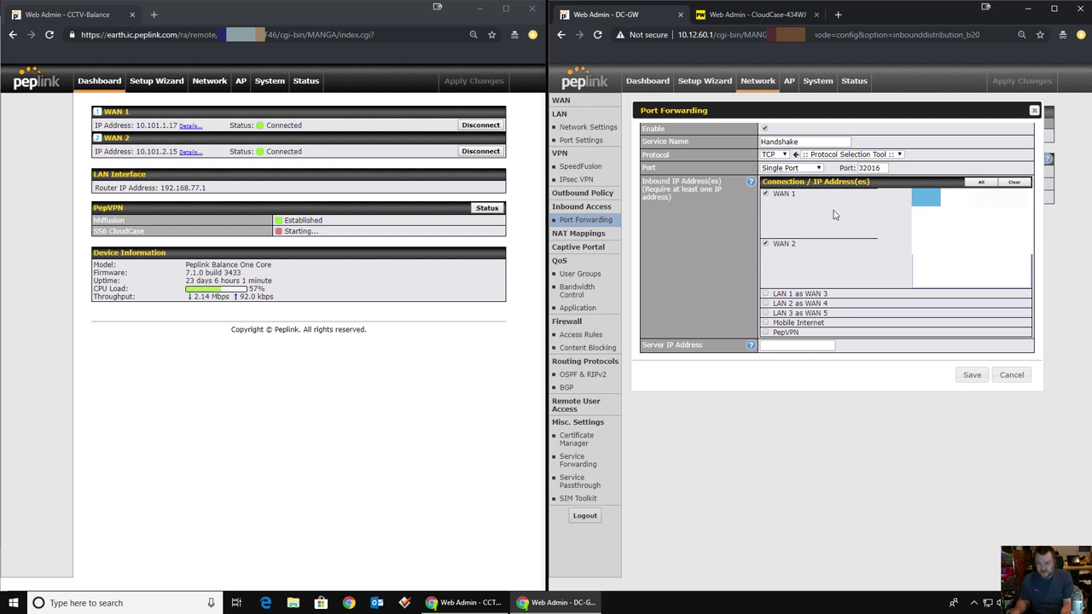
pyautogui.click(783, 347)
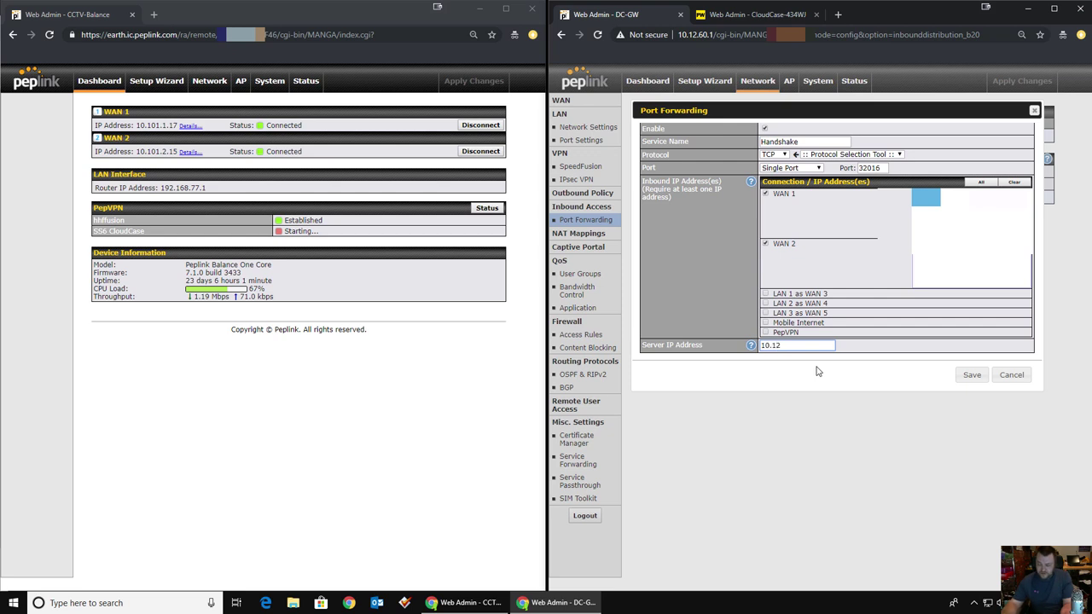
pyautogui.write('10.12.60.76')
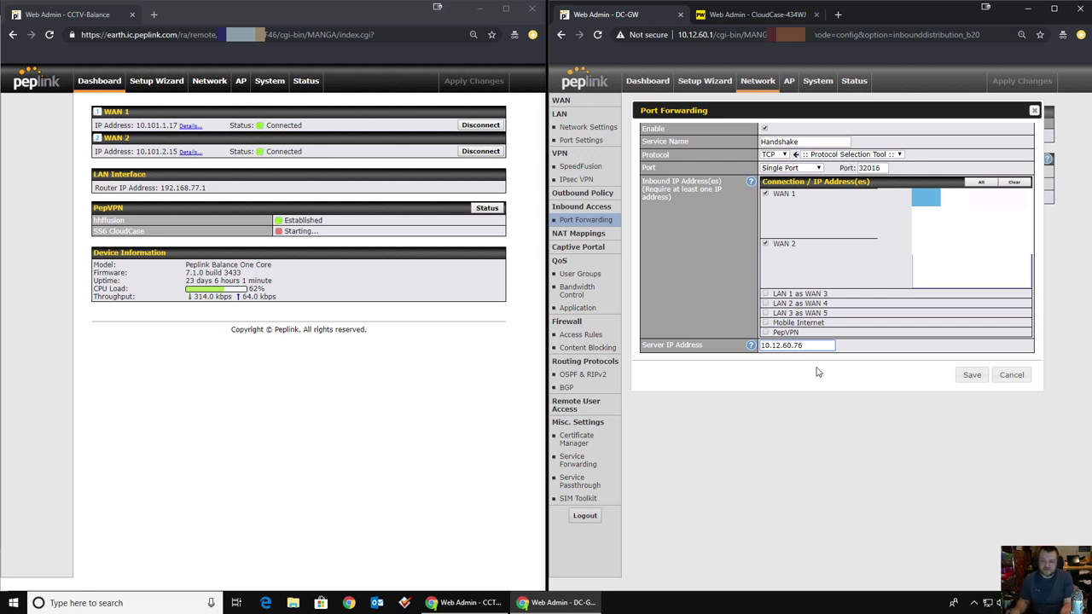
pyautogui.click(973, 377)
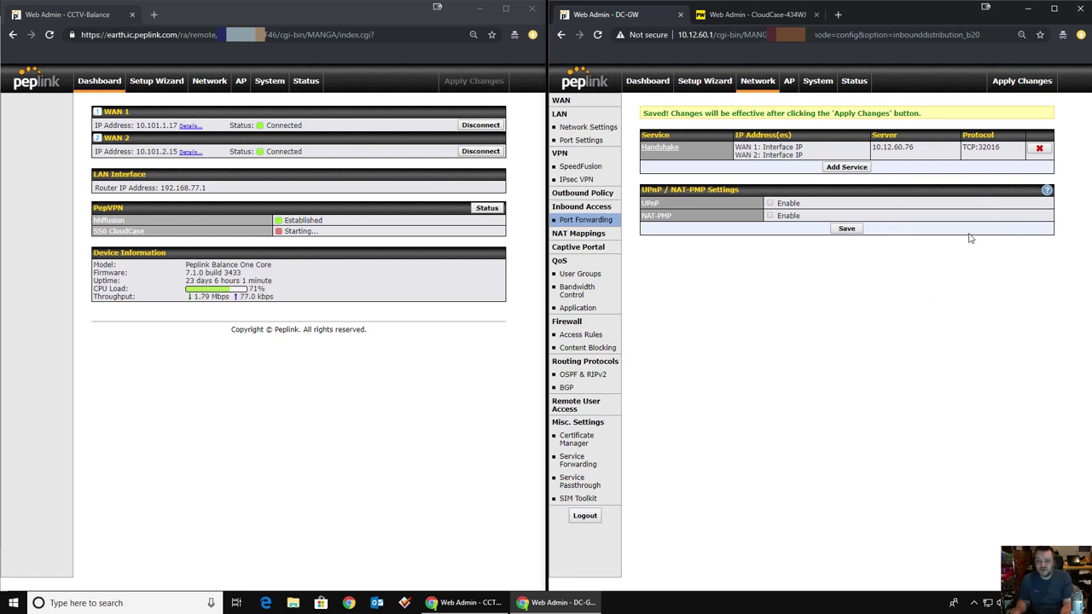
# Step: Add another port forwarding service named 'Data' for single port 4600
pyautogui.click(846, 167)
pyautogui.click(780, 141)
pyautogui.write('Data')
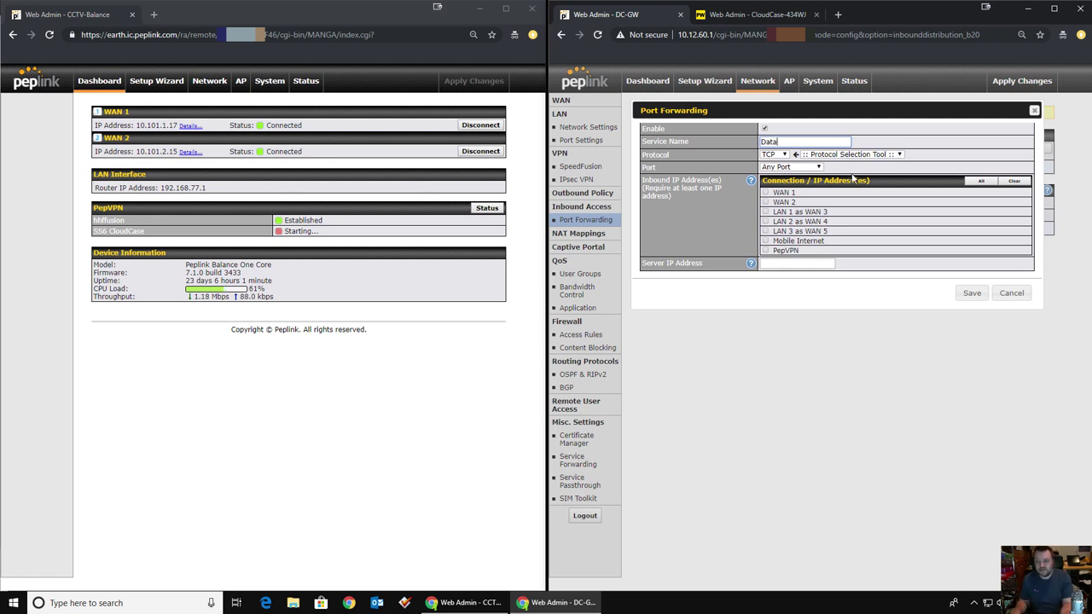
pyautogui.click(819, 169)
pyautogui.click(806, 185)
pyautogui.click(873, 168)
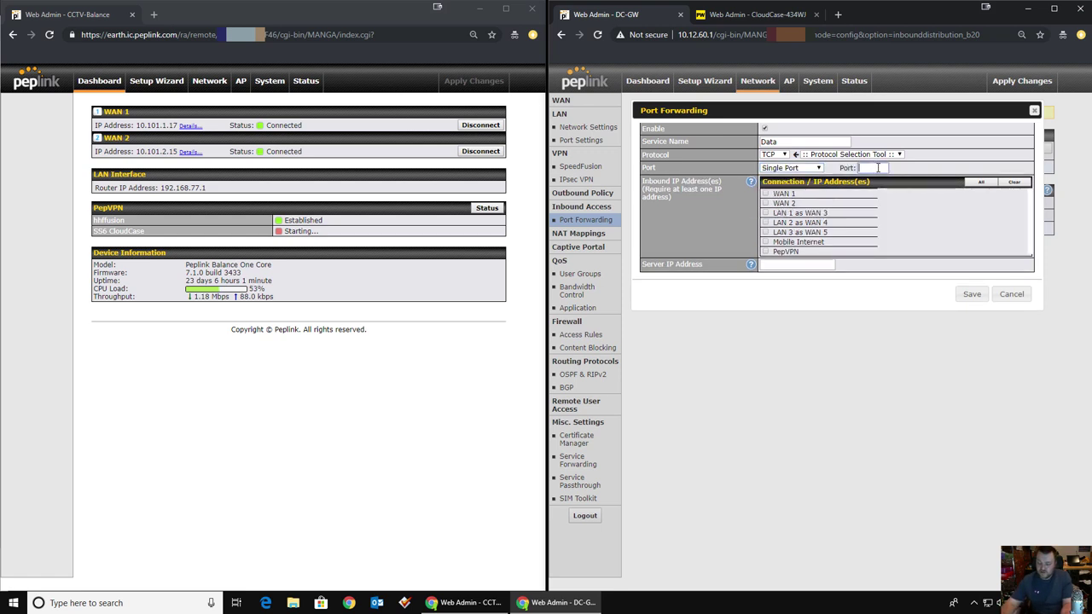
pyautogui.write('4600')
# Step: Enable the Data rule on WAN 1 and WAN 2 to server 10.12.60.76 and save
pyautogui.click(764, 194)
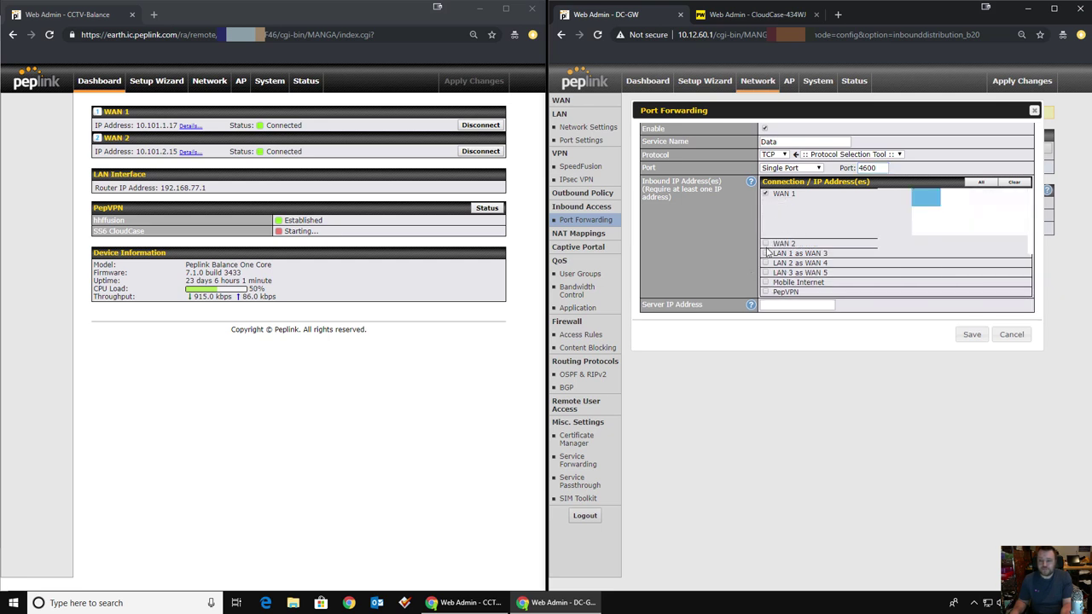
pyautogui.click(765, 245)
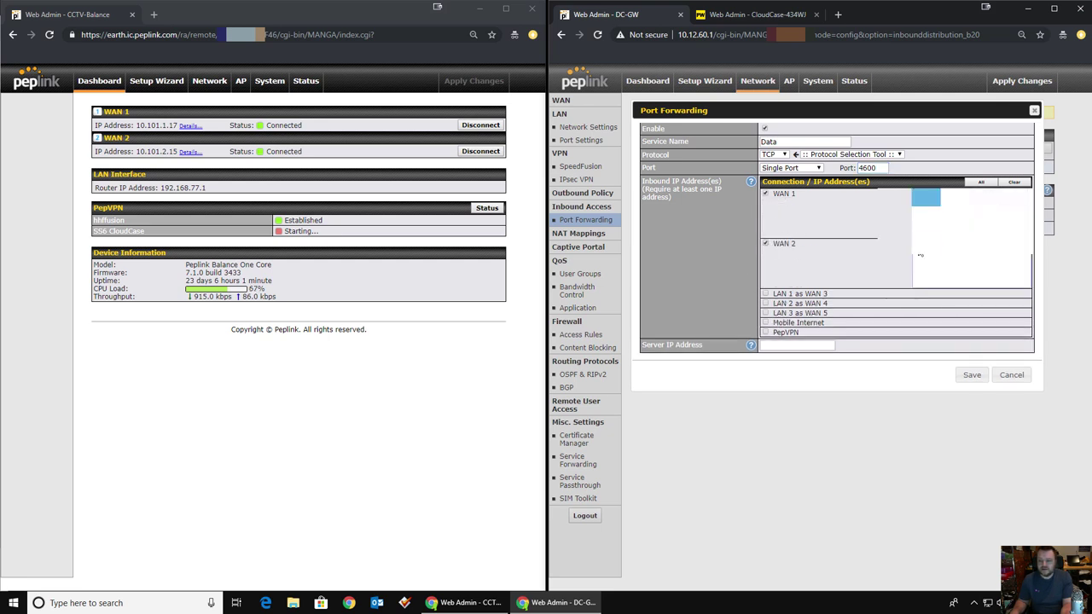
pyautogui.click(769, 347)
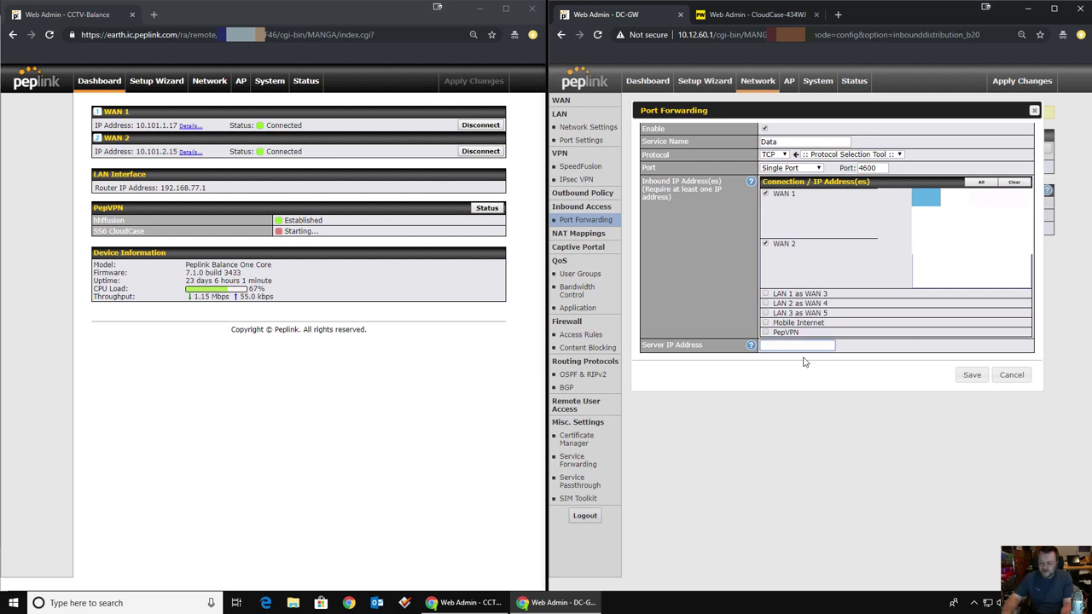
pyautogui.write('10.12.60.76')
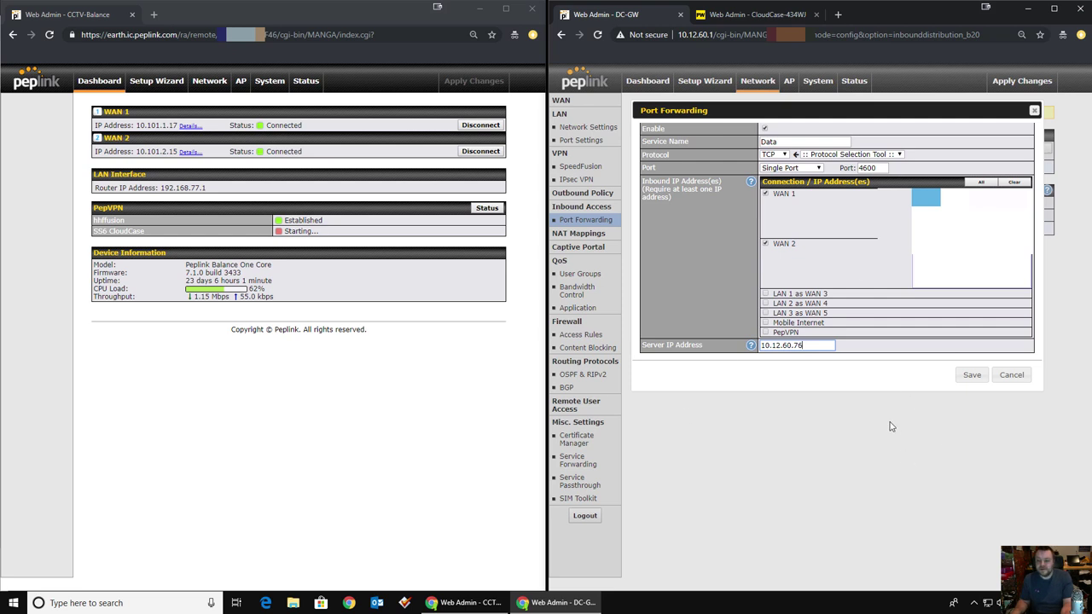
pyautogui.click(972, 374)
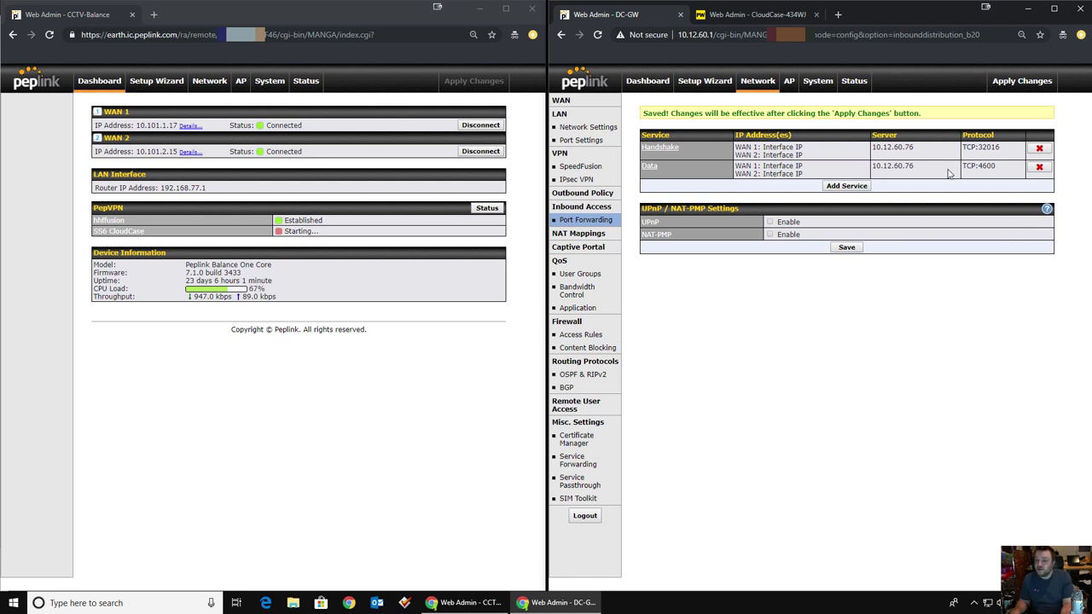
# Step: Change the Data rule's protocol to UDP, save, and apply the changes to DC-GW
pyautogui.click(651, 170)
pyautogui.click(773, 154)
pyautogui.click(773, 173)
pyautogui.click(971, 375)
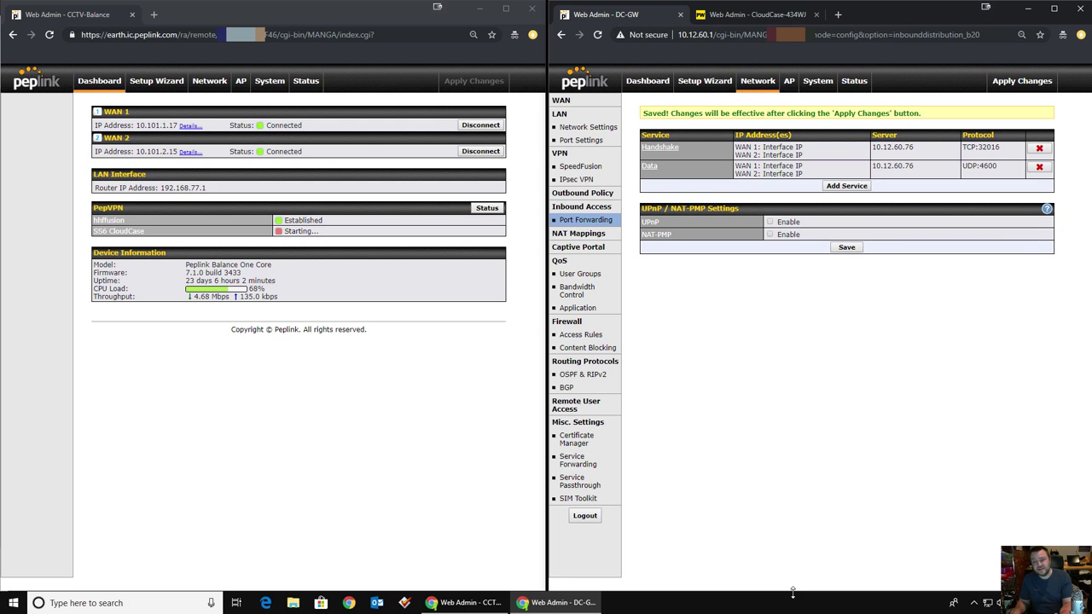
pyautogui.click(996, 82)
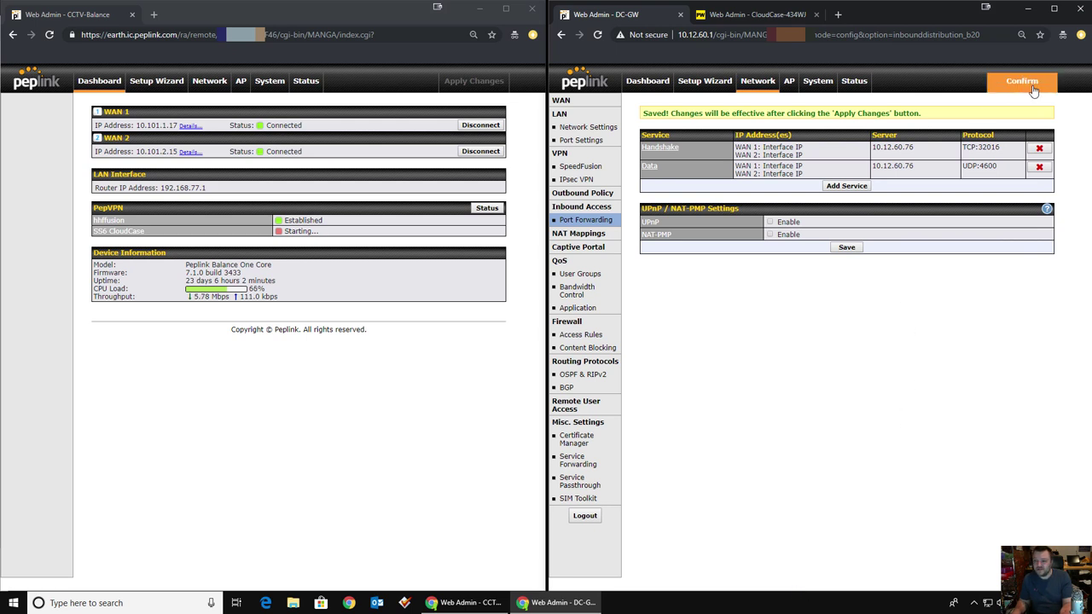
pyautogui.click(1024, 81)
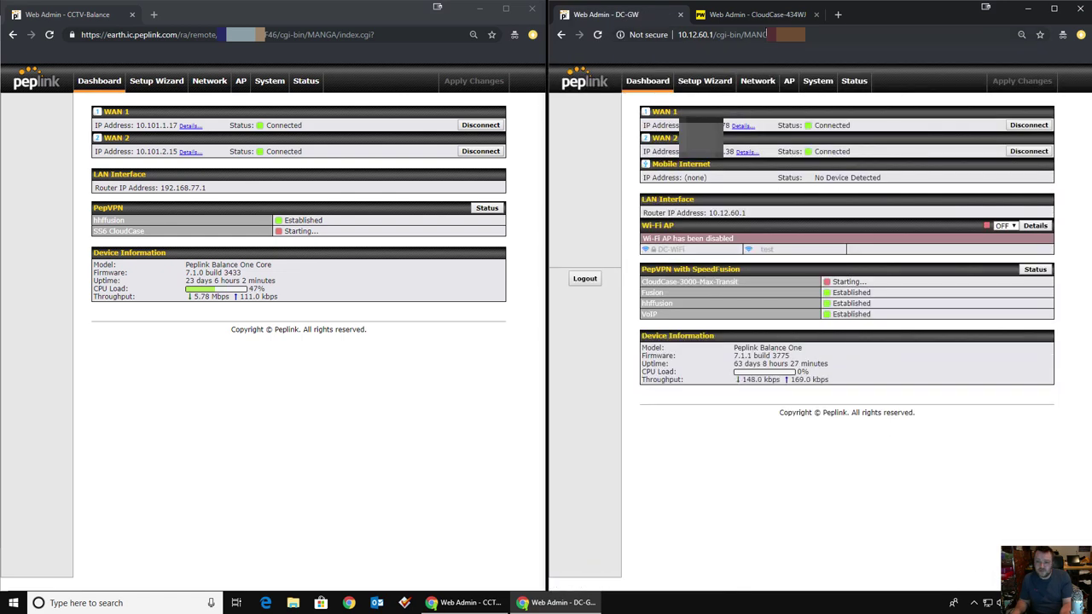
# Step: On the CloudCase-434WJ admin, view the WAN connection details and confirm IP 10.12.60.76
pyautogui.click(761, 20)
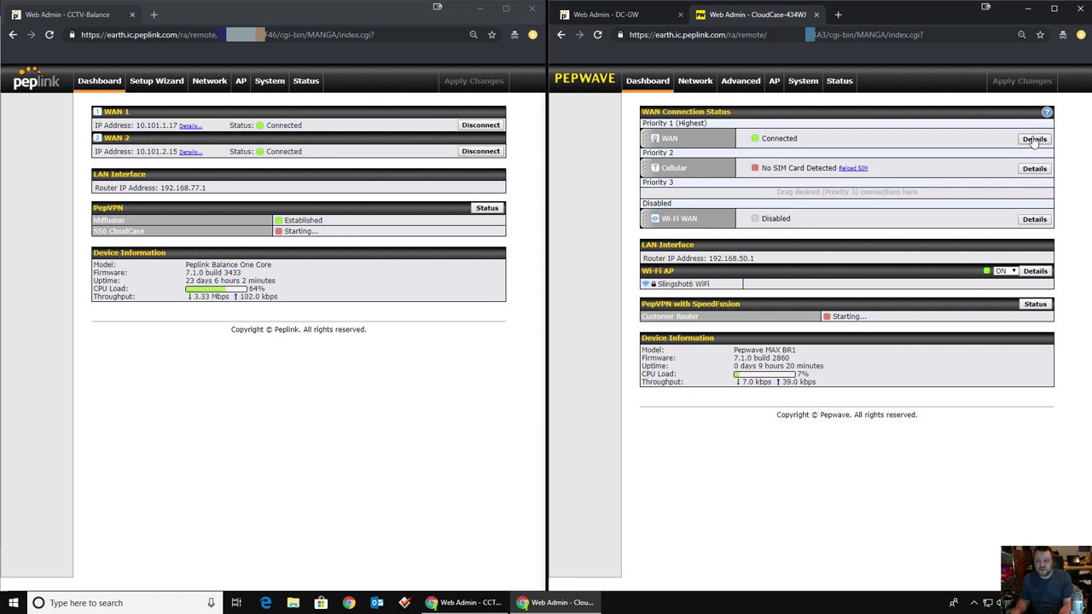
pyautogui.click(1035, 143)
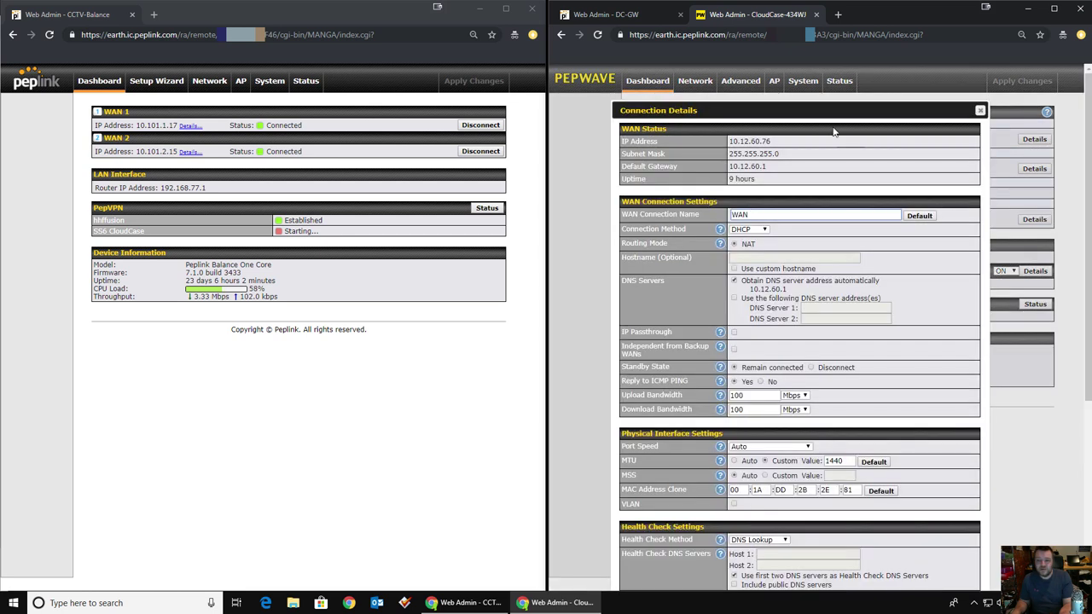
pyautogui.moveTo(728, 142); pyautogui.dragTo(770, 143)
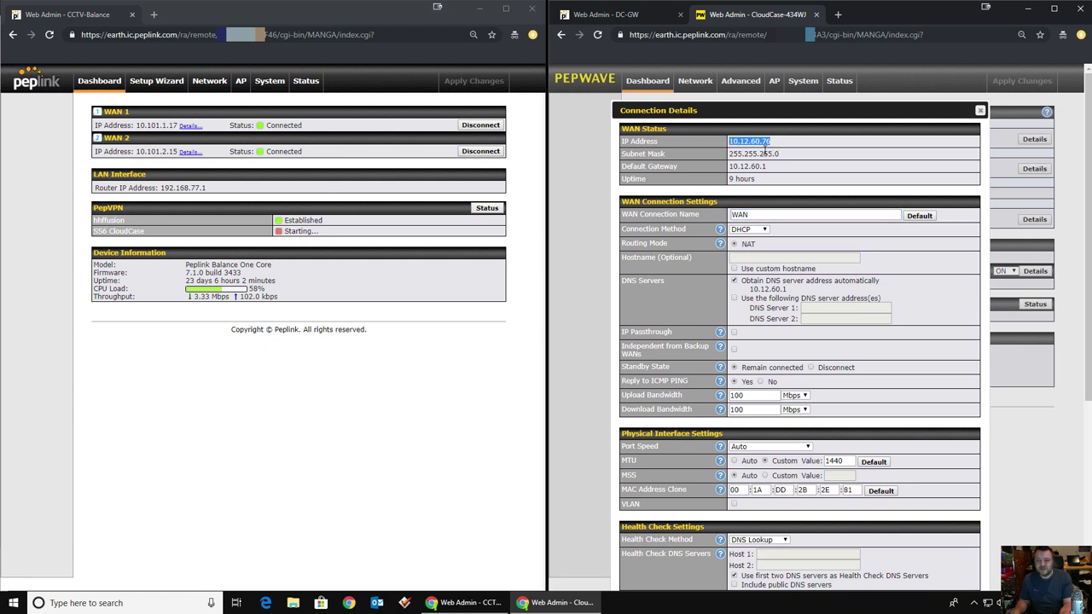
pyautogui.click(981, 112)
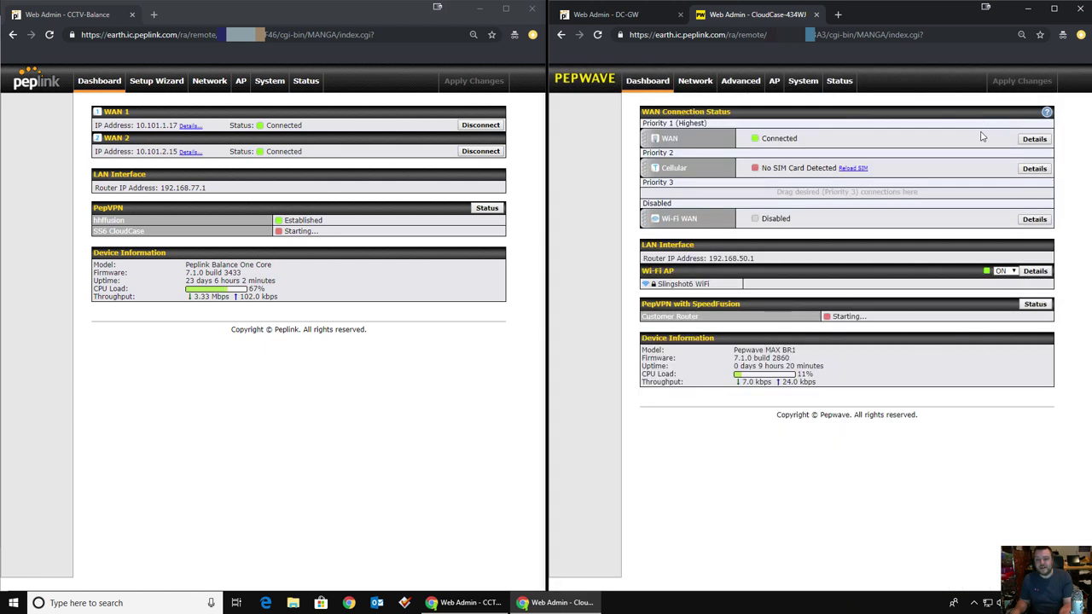
pyautogui.click(616, 18)
pyautogui.click(854, 81)
pyautogui.click(576, 152)
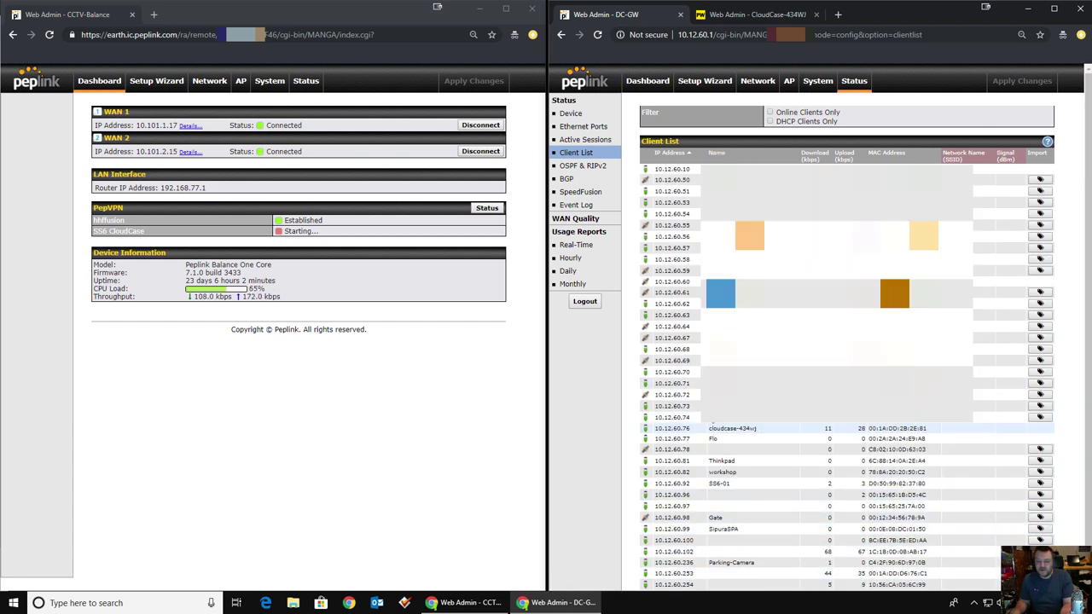
pyautogui.click(757, 429)
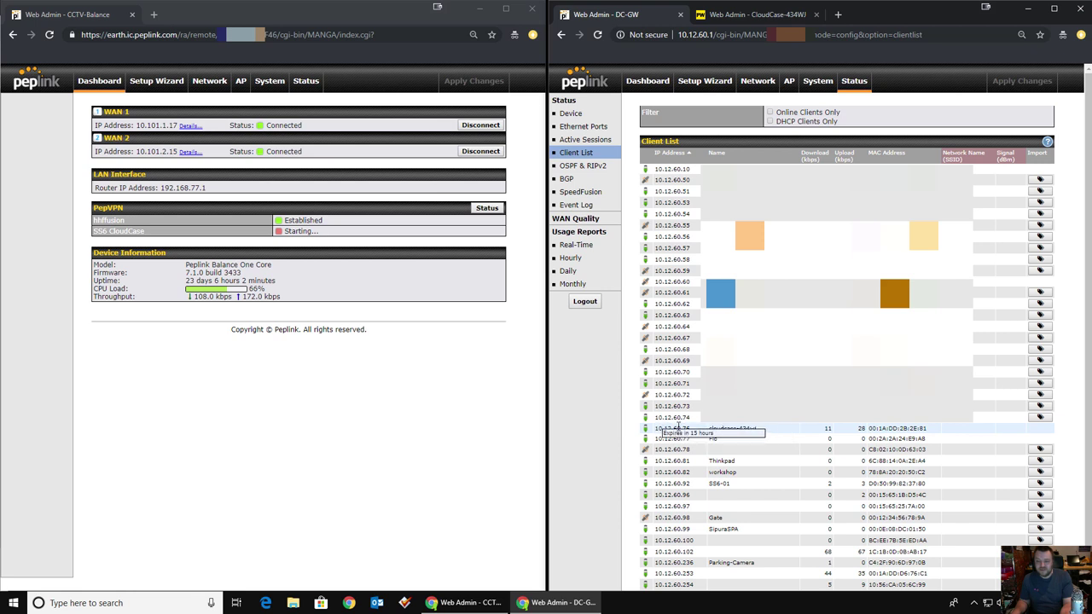
pyautogui.click(757, 439)
pyautogui.press('Escape')
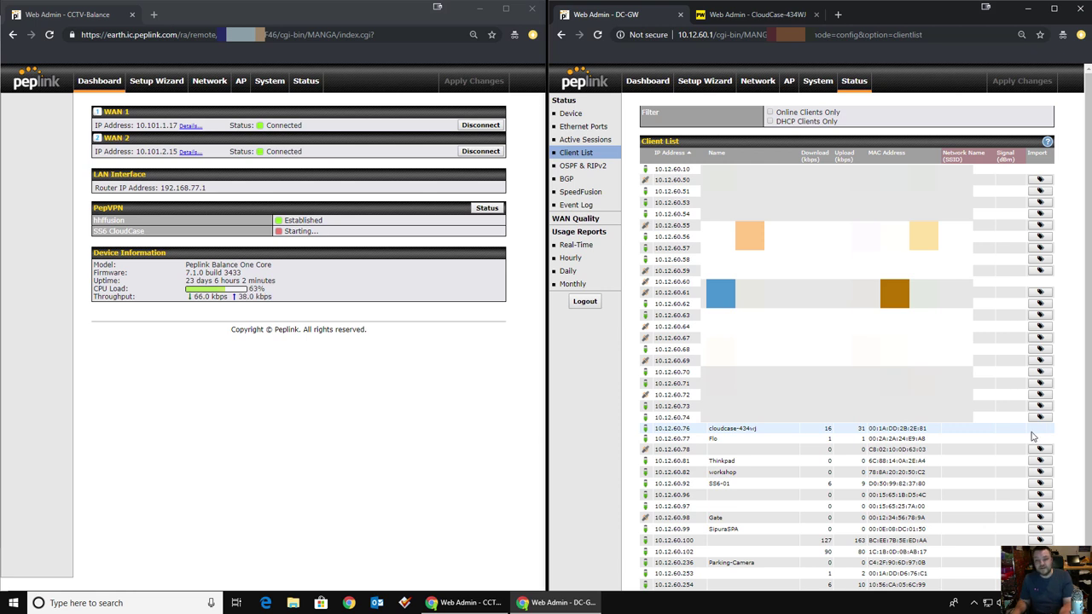
pyautogui.click(745, 15)
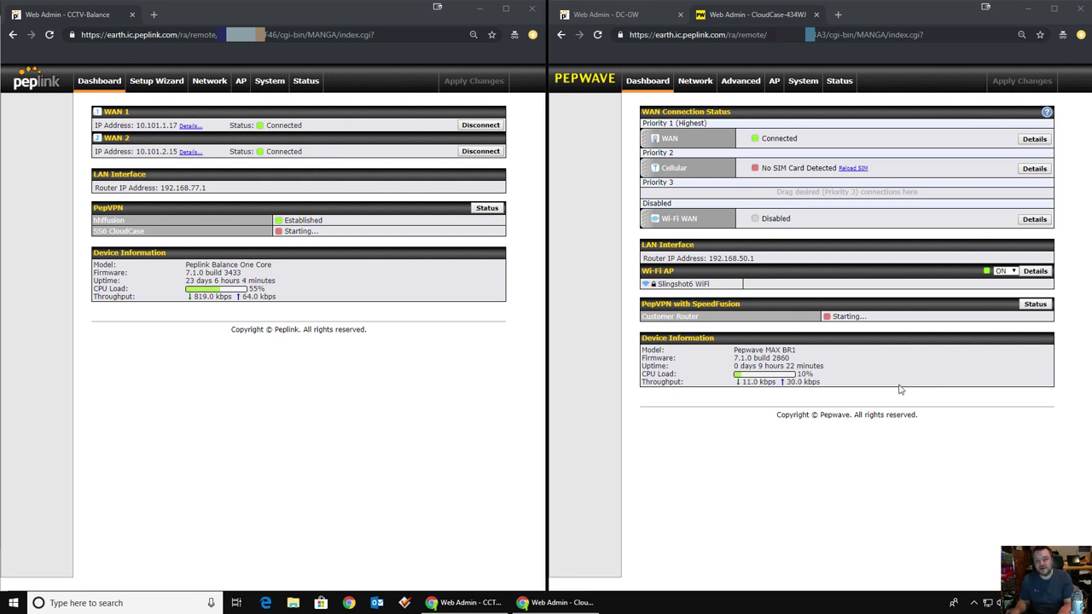
# Step: Review DC-GW's WAN port settings and port forwarding rules, then switch back to the CloudCase BR1
pyautogui.click(621, 16)
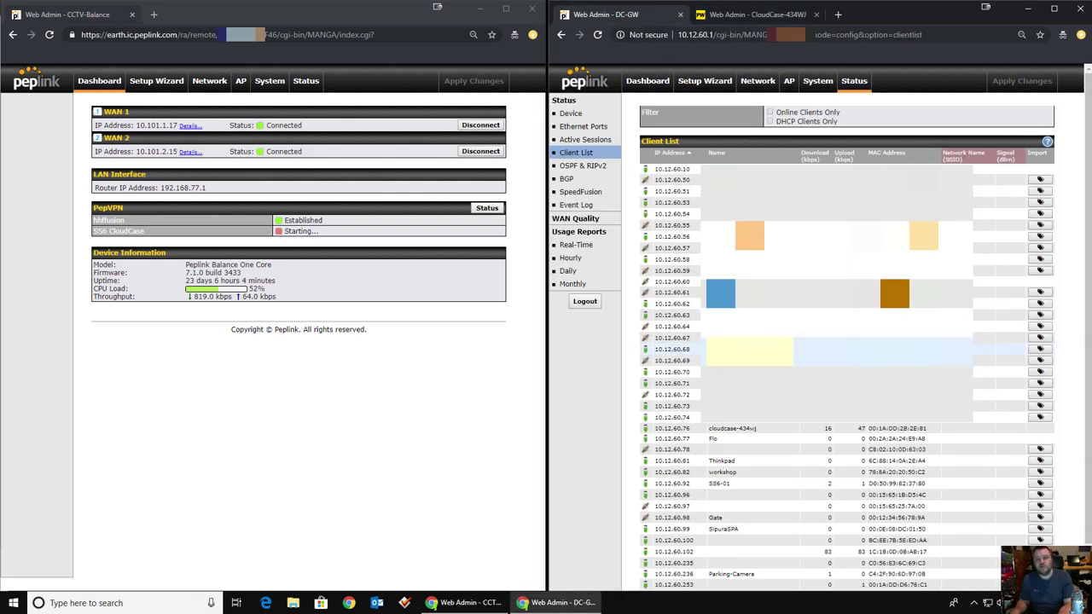
pyautogui.click(758, 81)
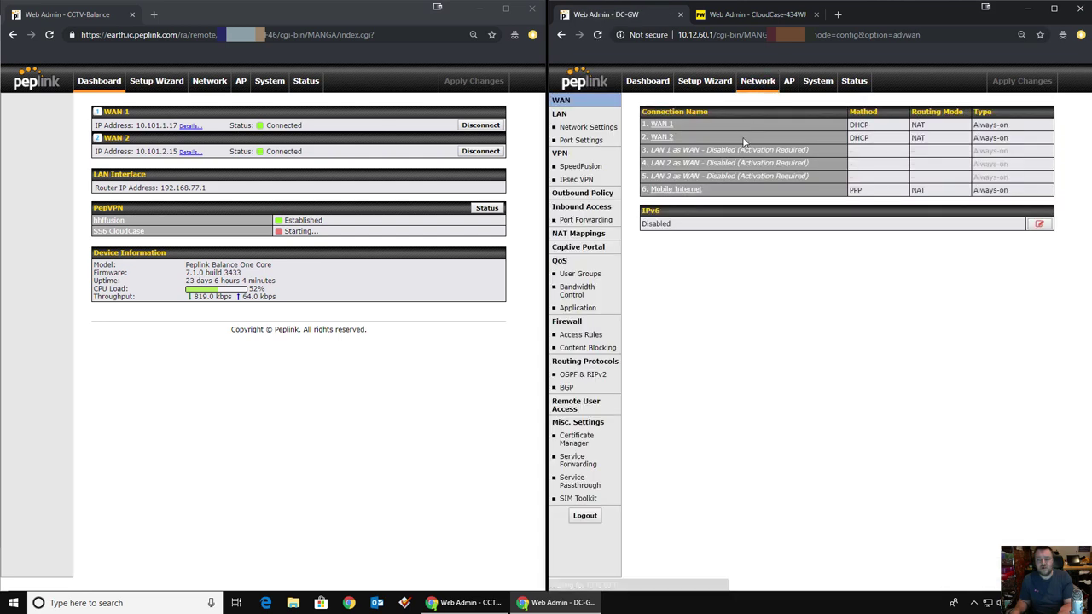
pyautogui.click(581, 140)
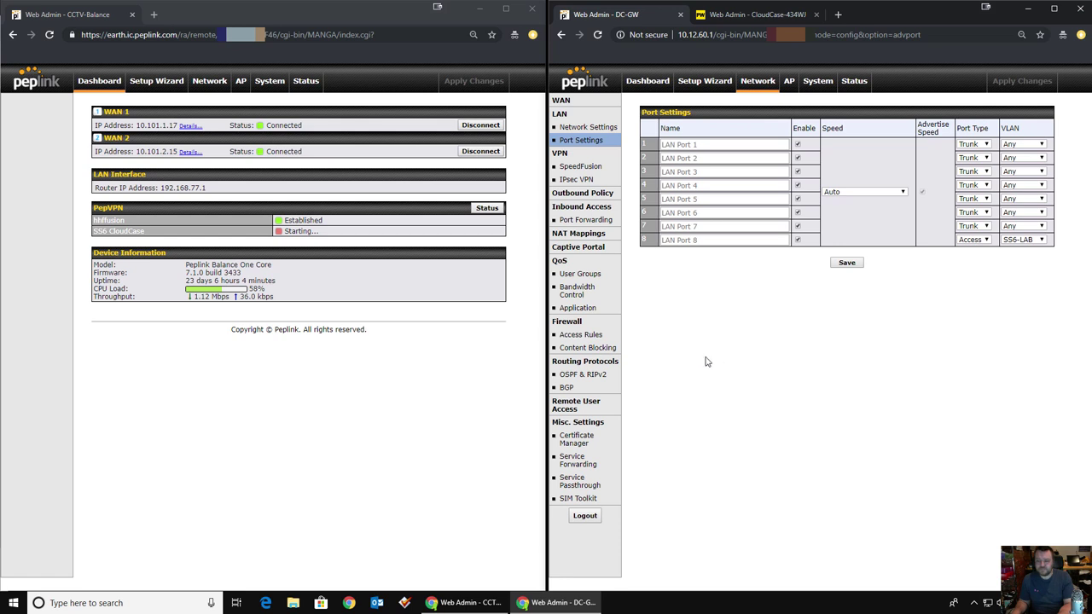
pyautogui.click(604, 220)
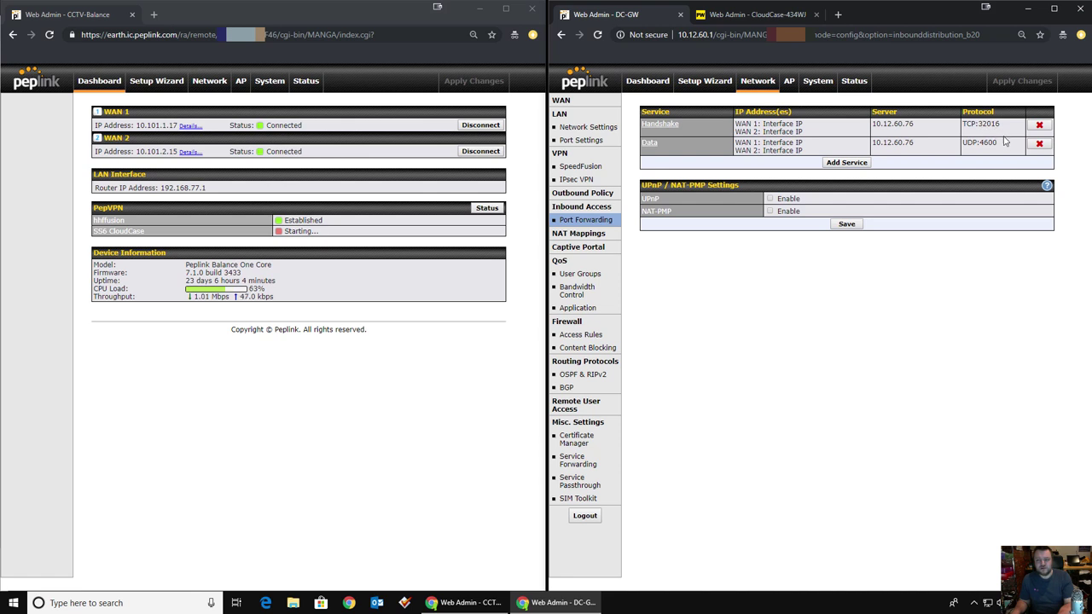
pyautogui.click(767, 16)
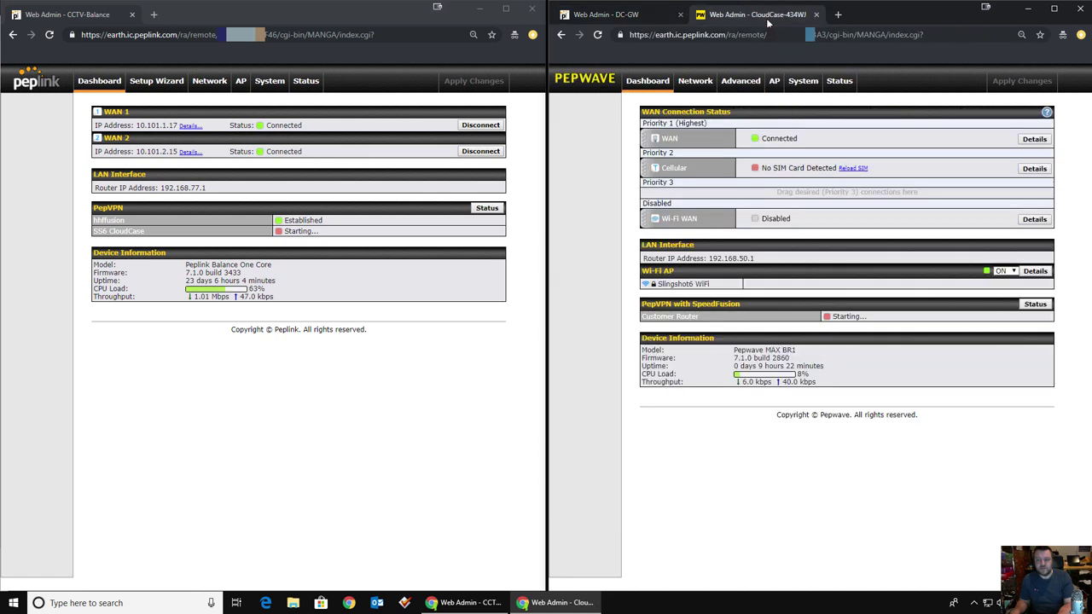
# Step: Set a custom PepVPN handshake port of 32016 in the BR1's SpeedFusion settings and save
pyautogui.click(741, 81)
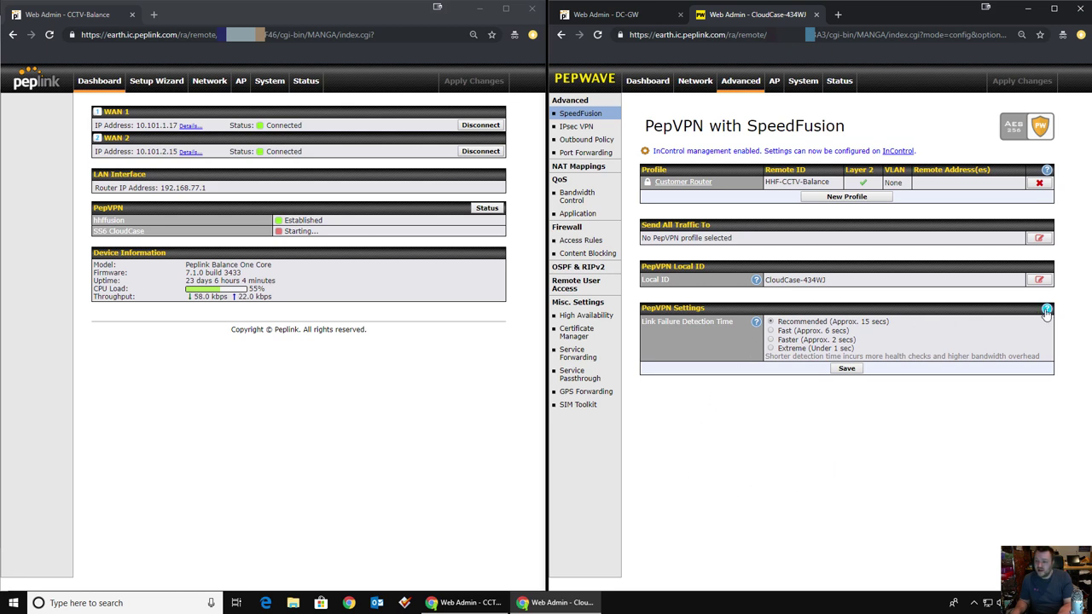
pyautogui.click(1047, 310)
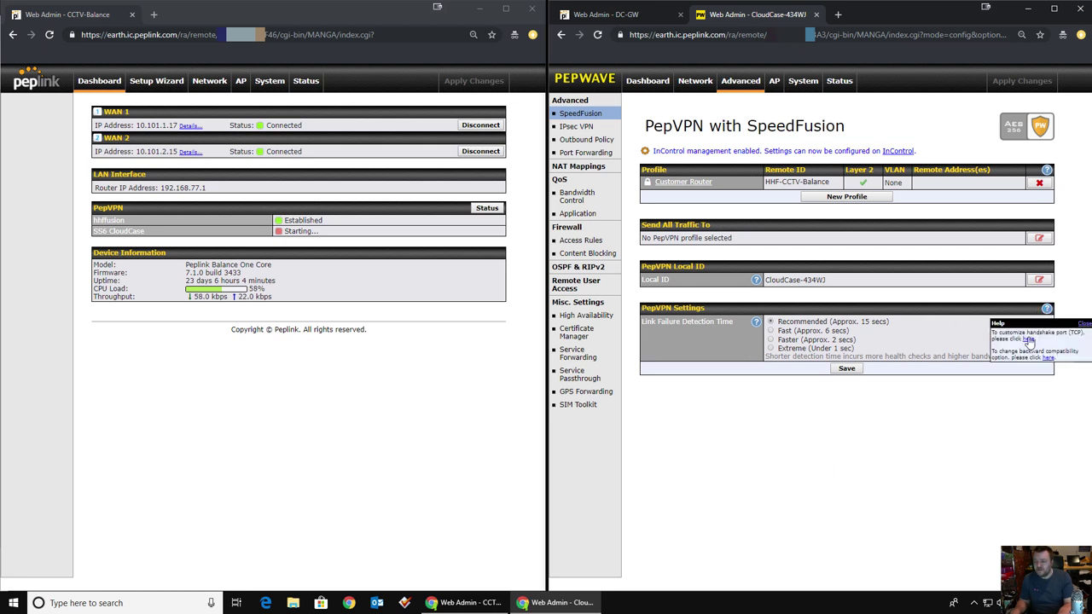
pyautogui.click(1028, 338)
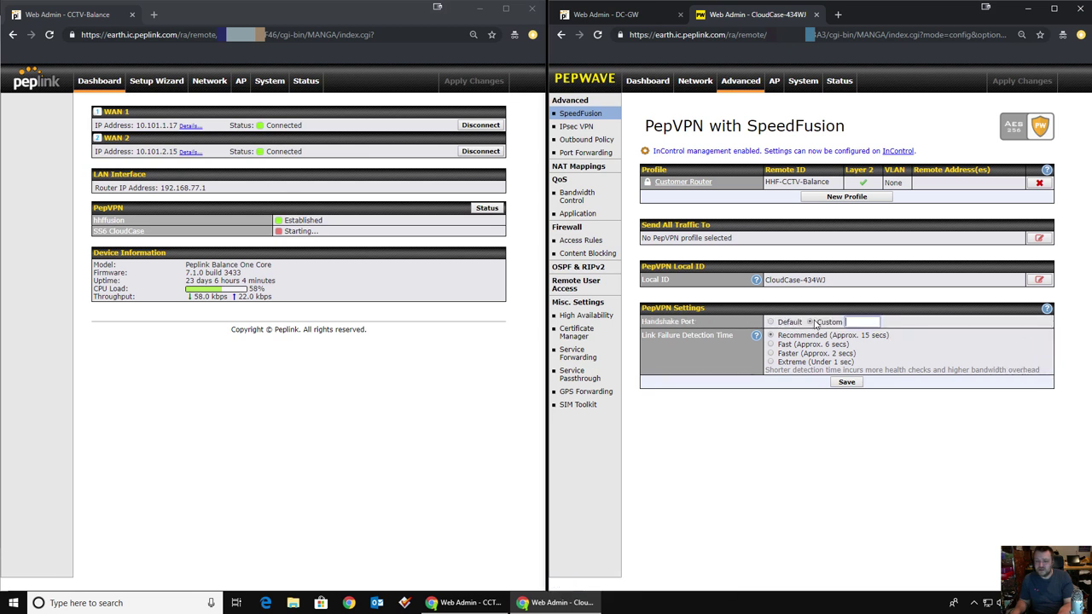
pyautogui.click(861, 322)
pyautogui.write('32016')
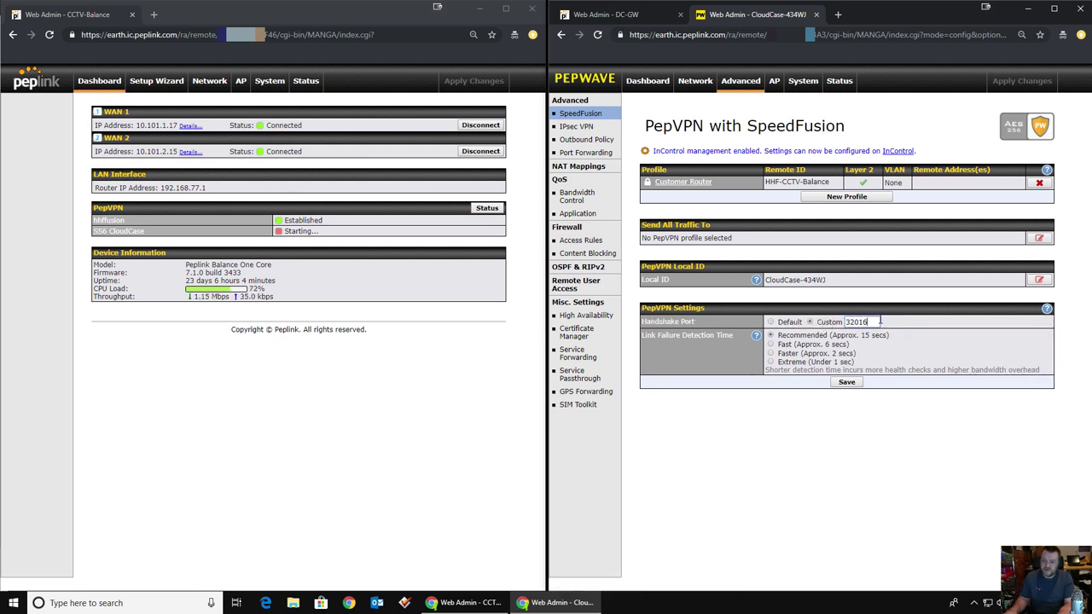
pyautogui.click(847, 389)
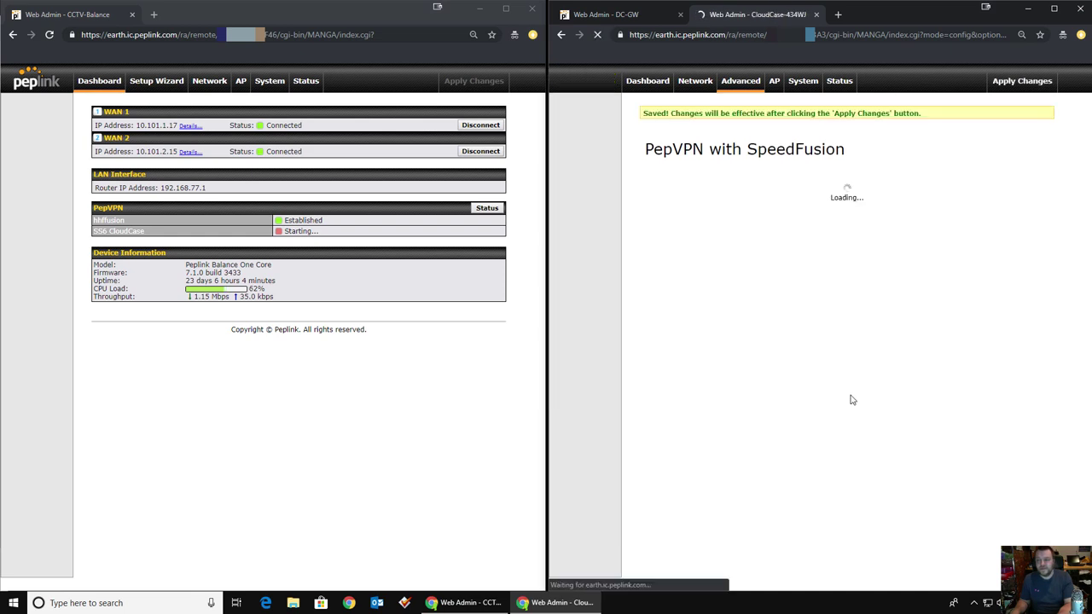
# Step: Apply the saved PepVPN changes so the Customer Router profile starts Creating Tunnels
pyautogui.click(848, 406)
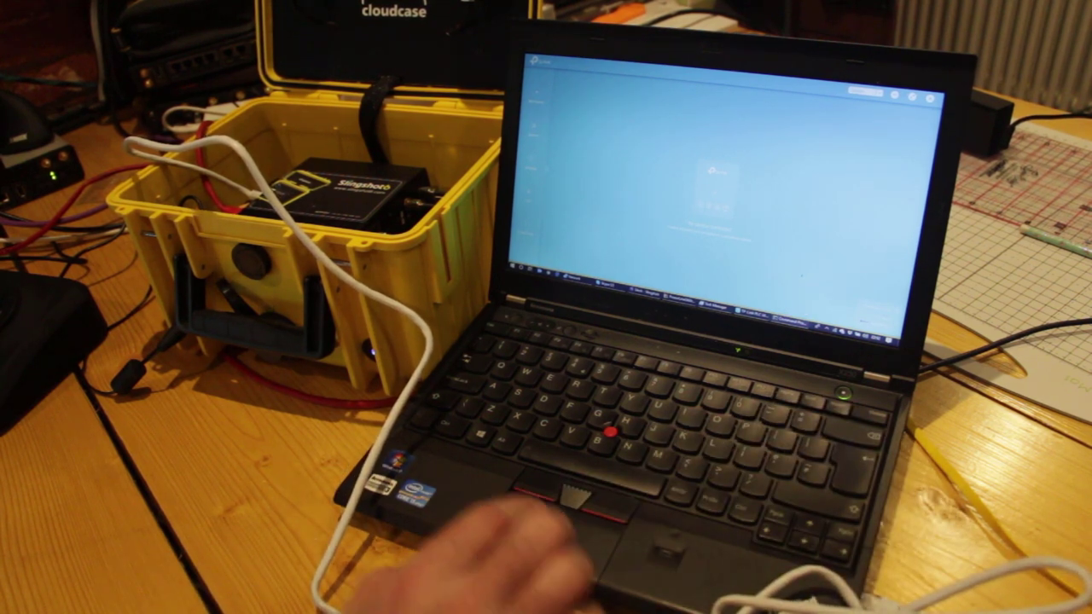
# Step: Launch Command Prompt from Start search, then minimise it to reveal the tpPLC Utility map
pyautogui.press('super')
pyautogui.press('super')
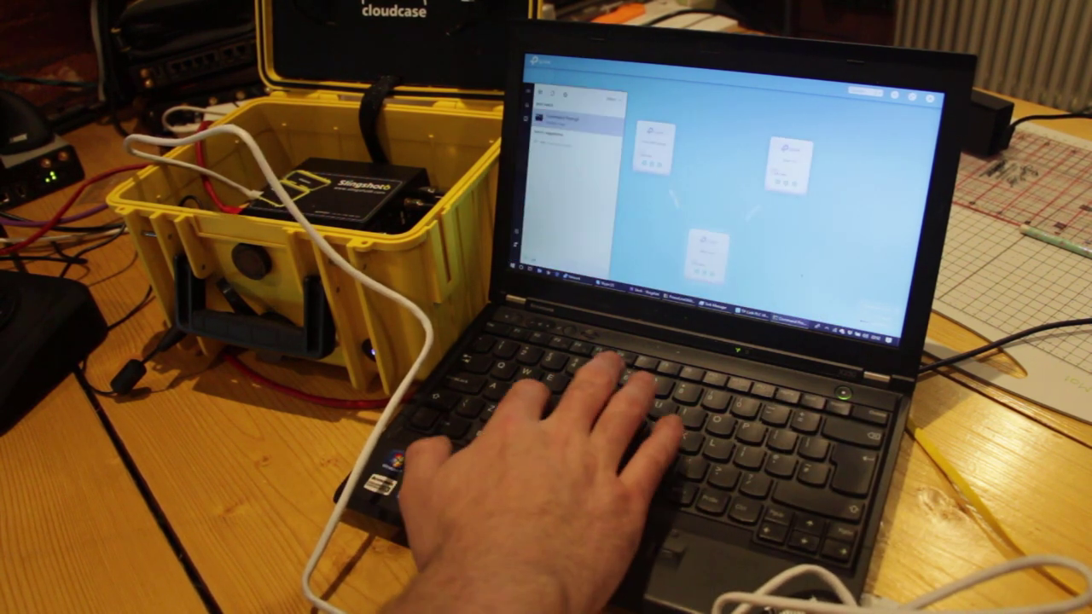
pyautogui.press('Return')
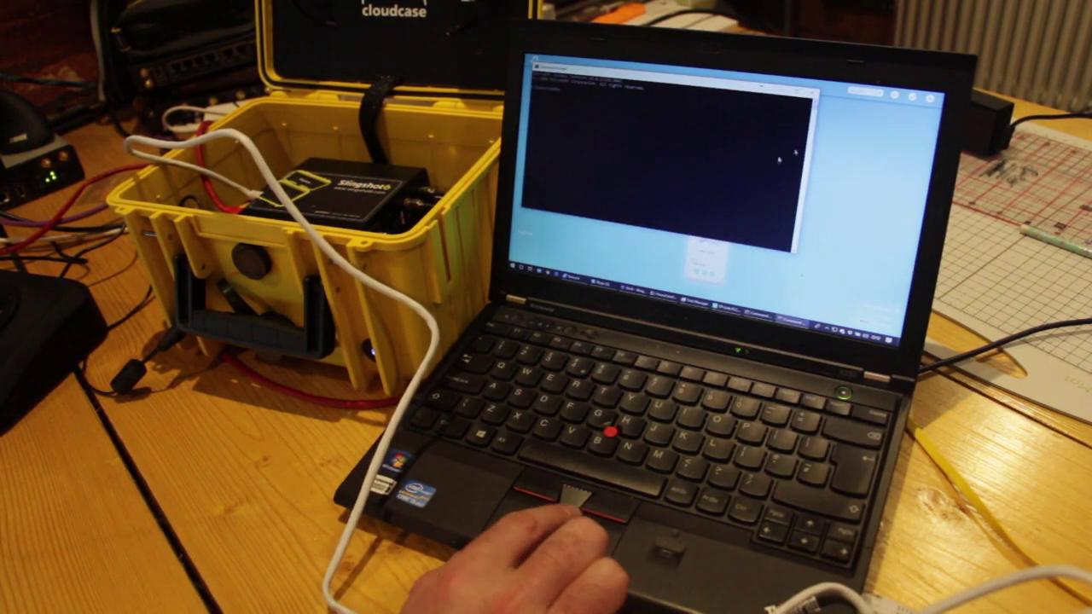
pyautogui.click(782, 91)
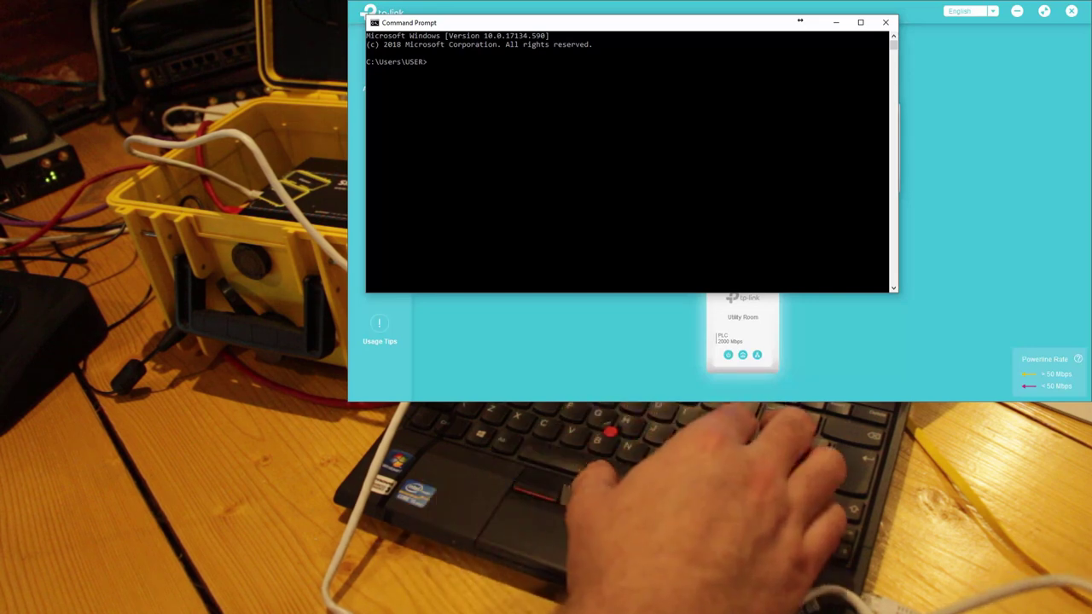
# Step: Run ipconfig to show Ethernet 2 at 192.168.77.37 with gateway 192.168.77.1
pyautogui.write('ipc')
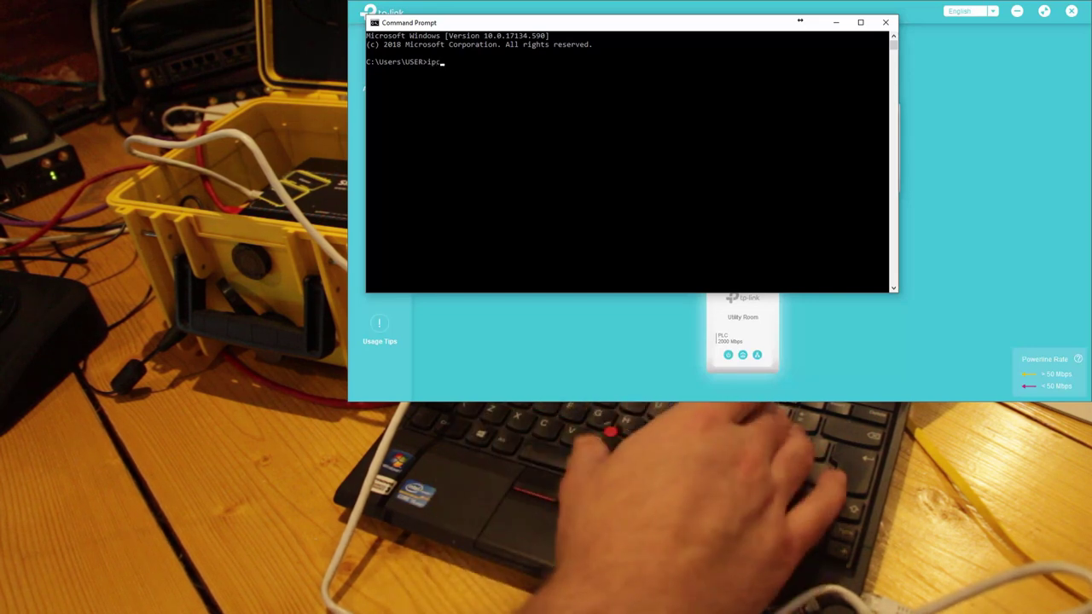
pyautogui.write('onfig')
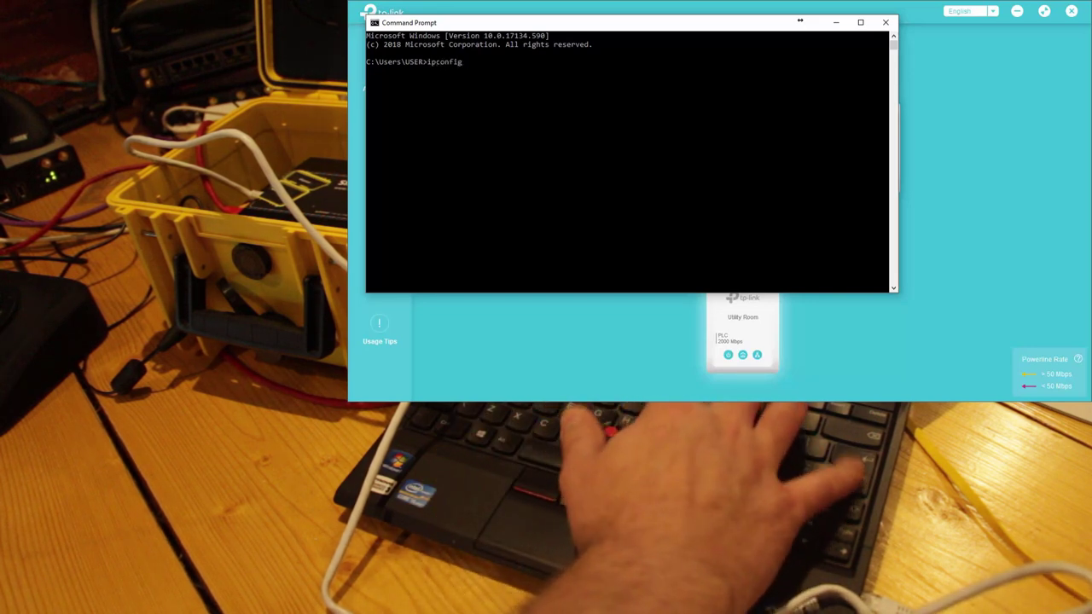
pyautogui.press('Return')
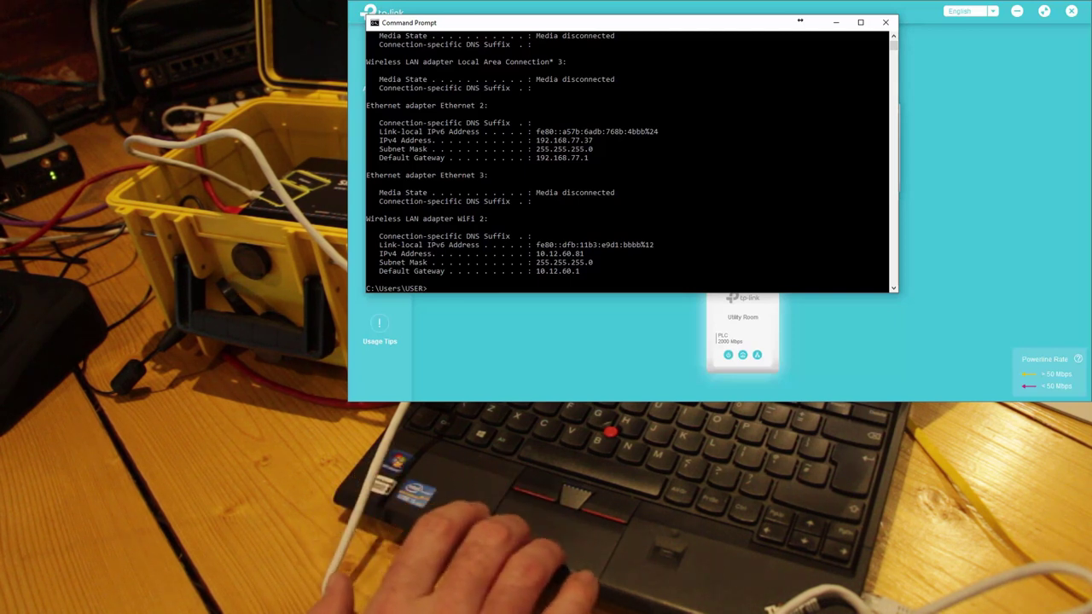
# Step: Minimise Command Prompt to bring back the tpPLC Utility map linking Utility Room to two adapters
pyautogui.click(836, 22)
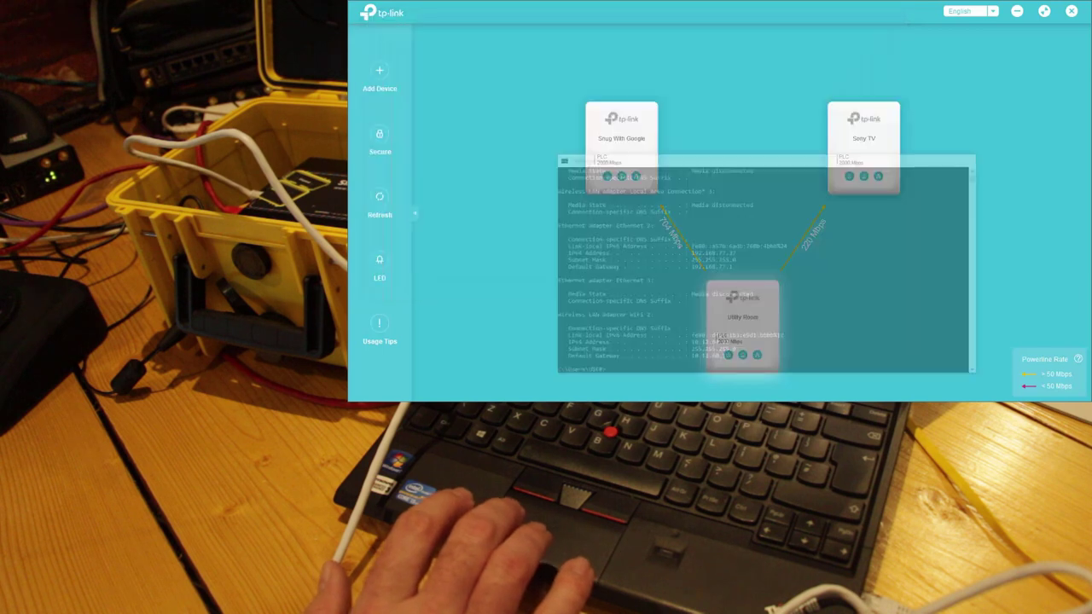